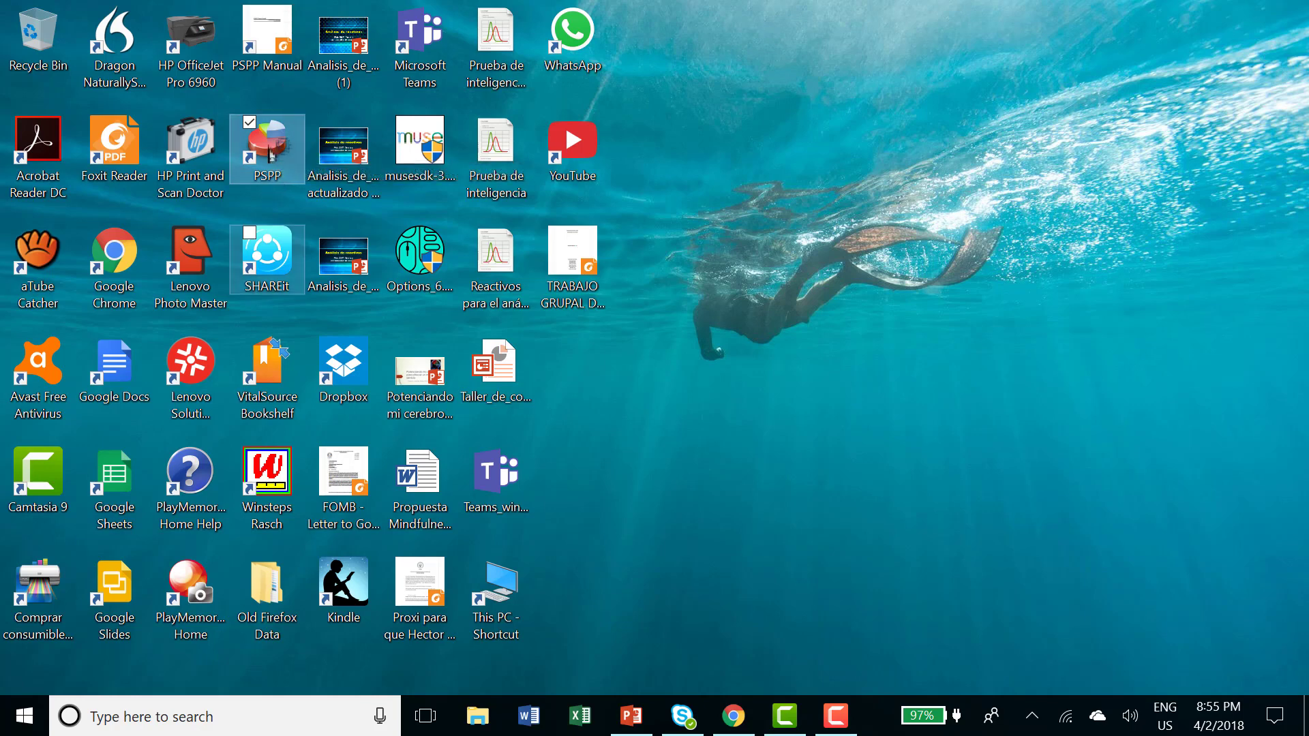
# Launch PSPP and open the data file Prueba de inteligencia.sav from the Desktop.
pyautogui.doubleClick(271, 151)
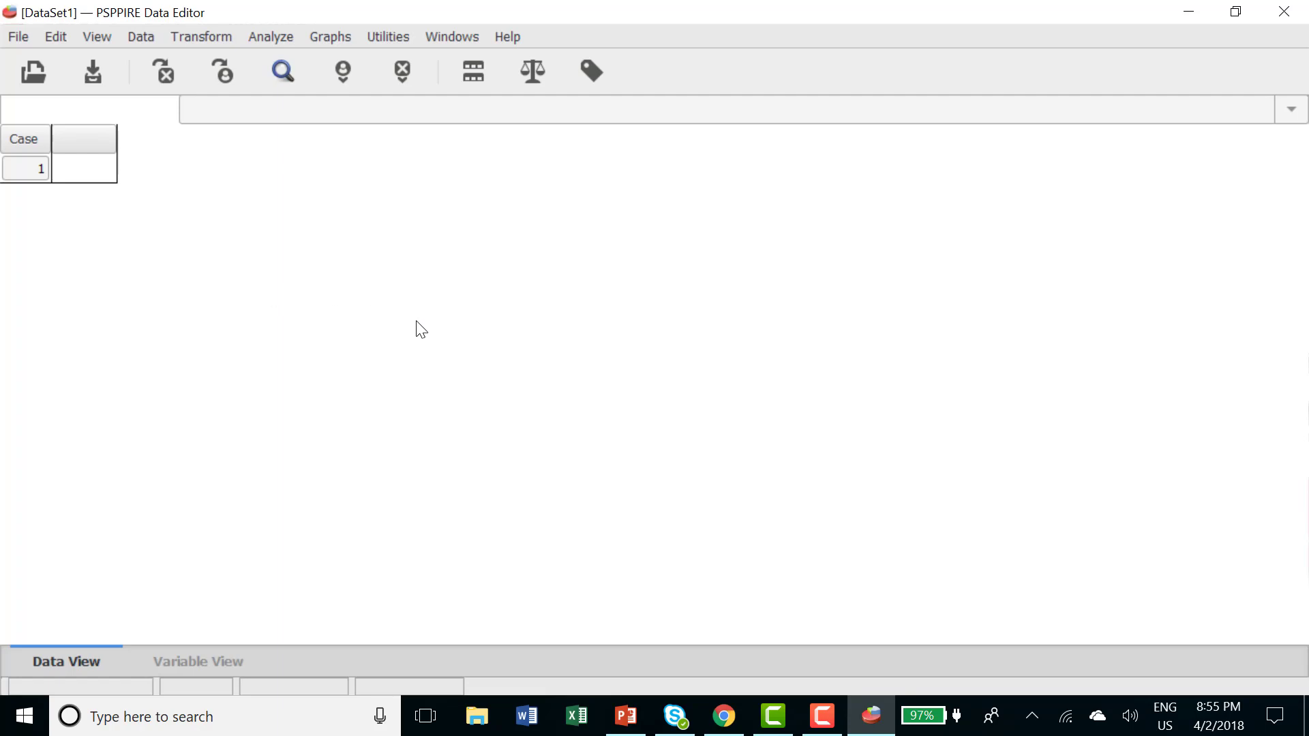
pyautogui.click(18, 37)
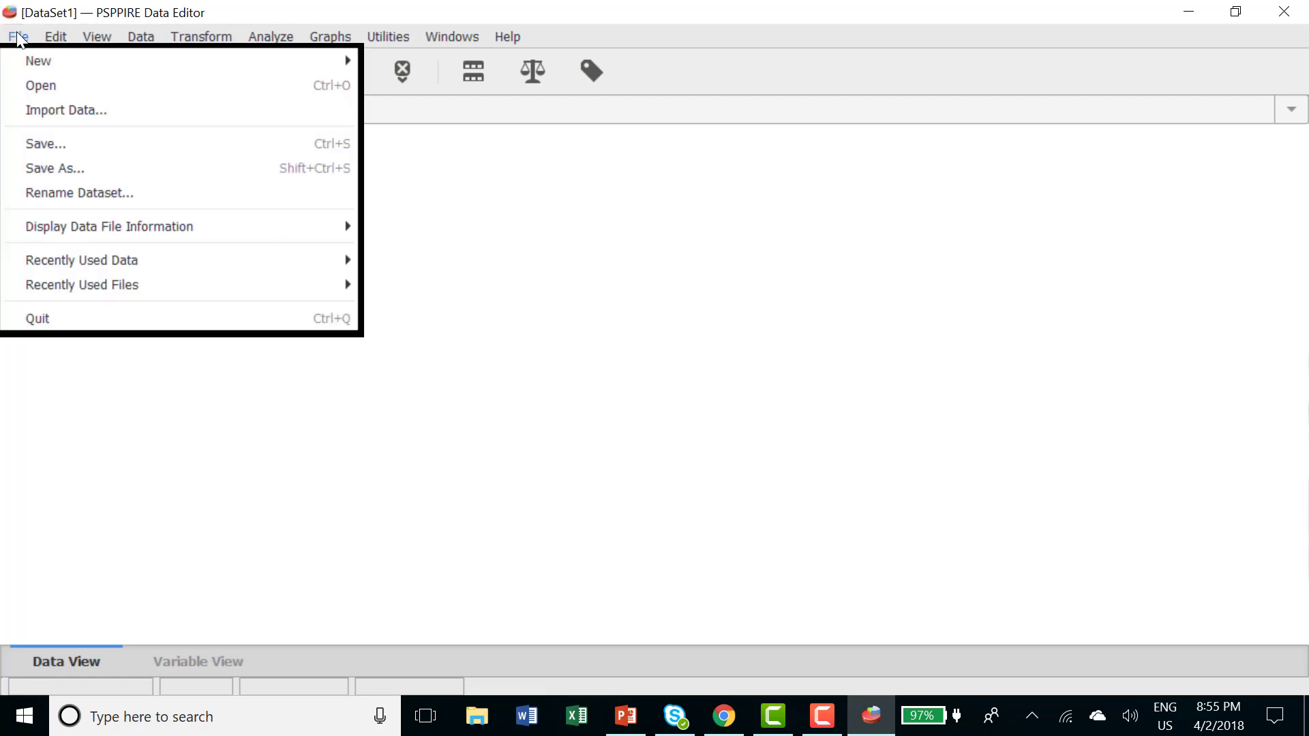
pyautogui.click(31, 83)
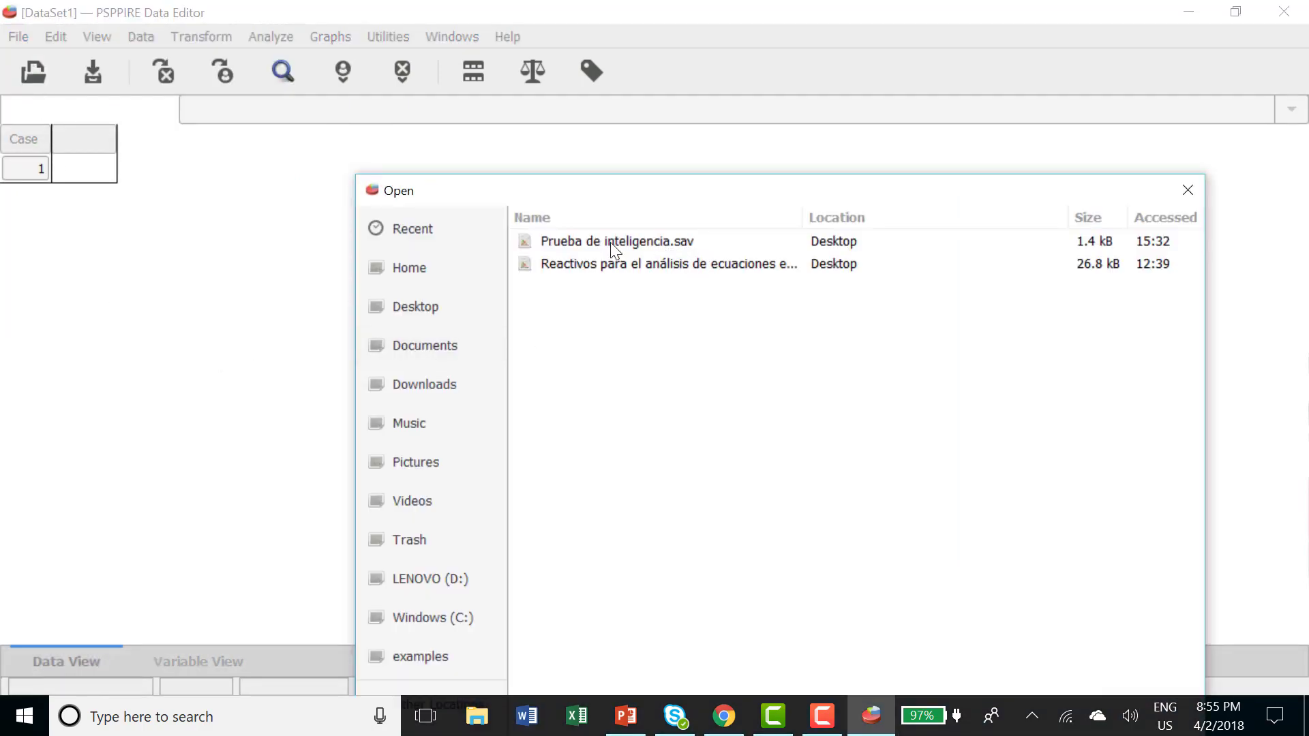
pyautogui.click(571, 243)
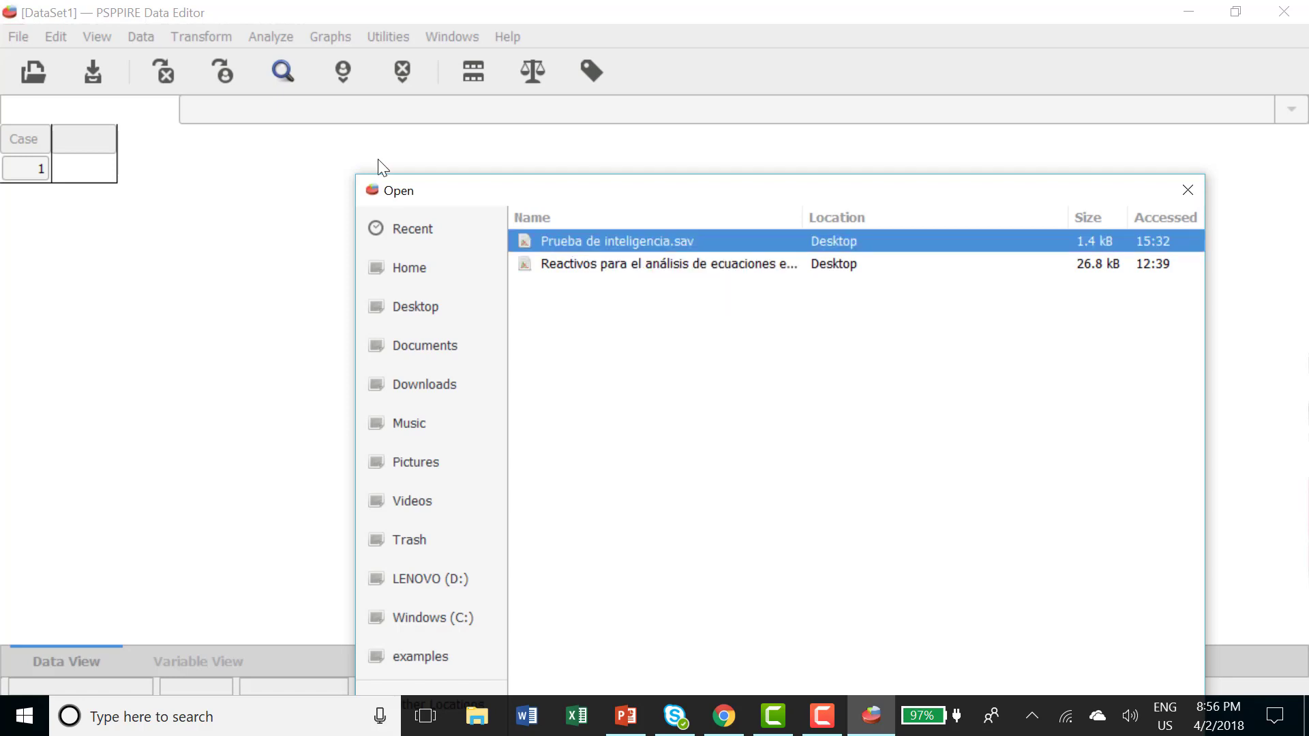
pyautogui.moveTo(944, 204); pyautogui.dragTo(931, 31)
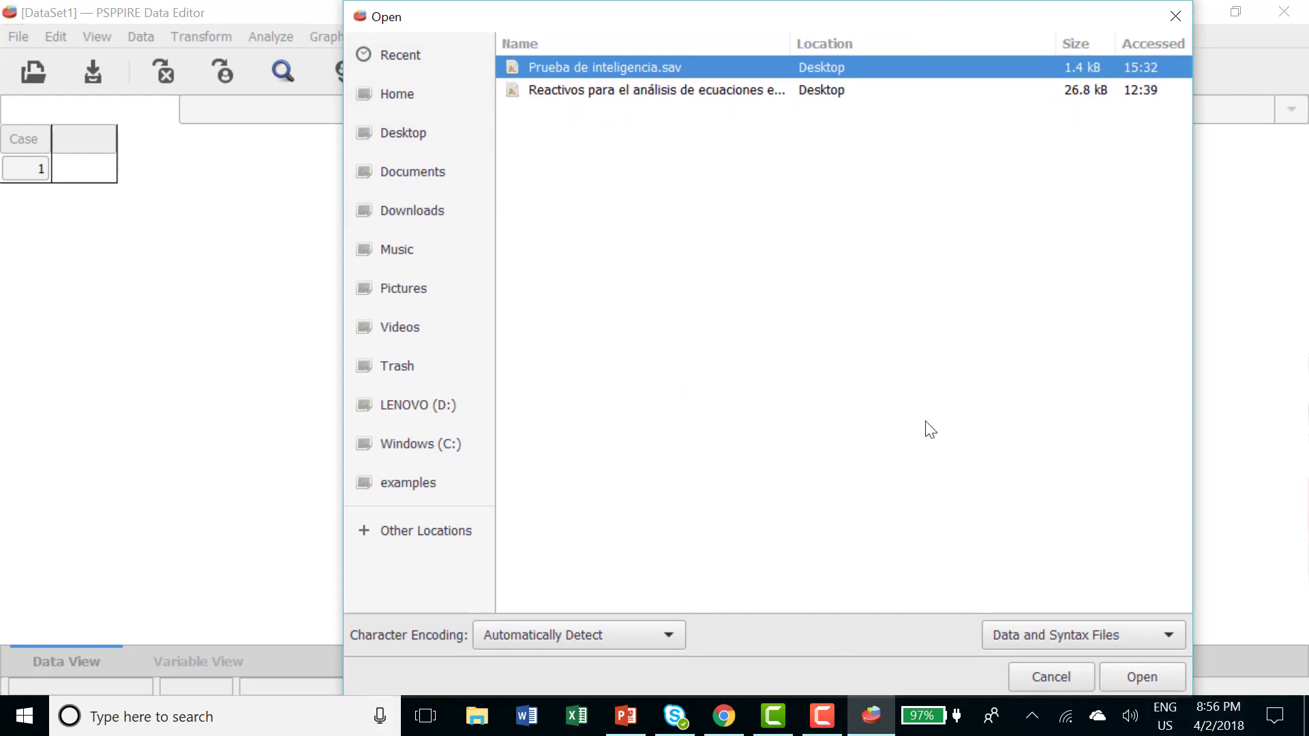
pyautogui.click(1134, 679)
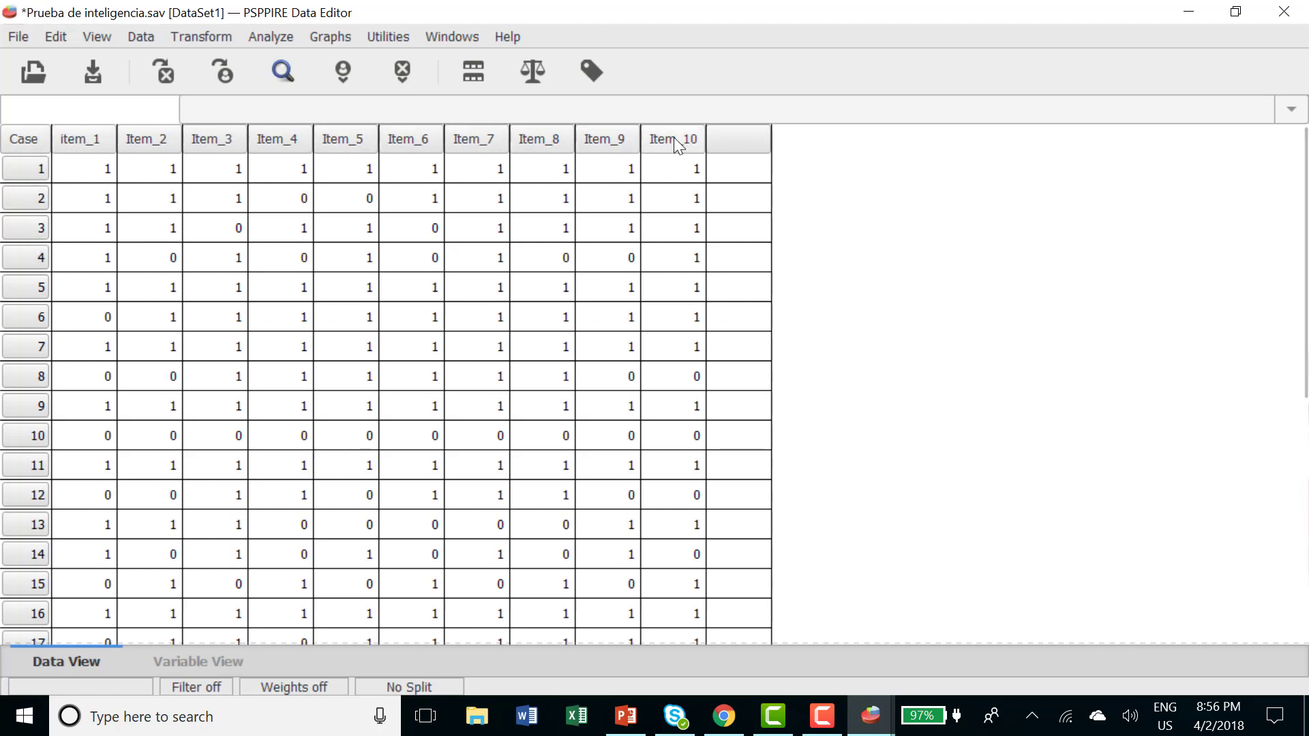
# Look through all the cases and their 0/1 scores for item_1 to Item_10 in the data sheet.
pyautogui.scroll(-3, 75, 438)
pyautogui.scroll(-7, 87, 443)
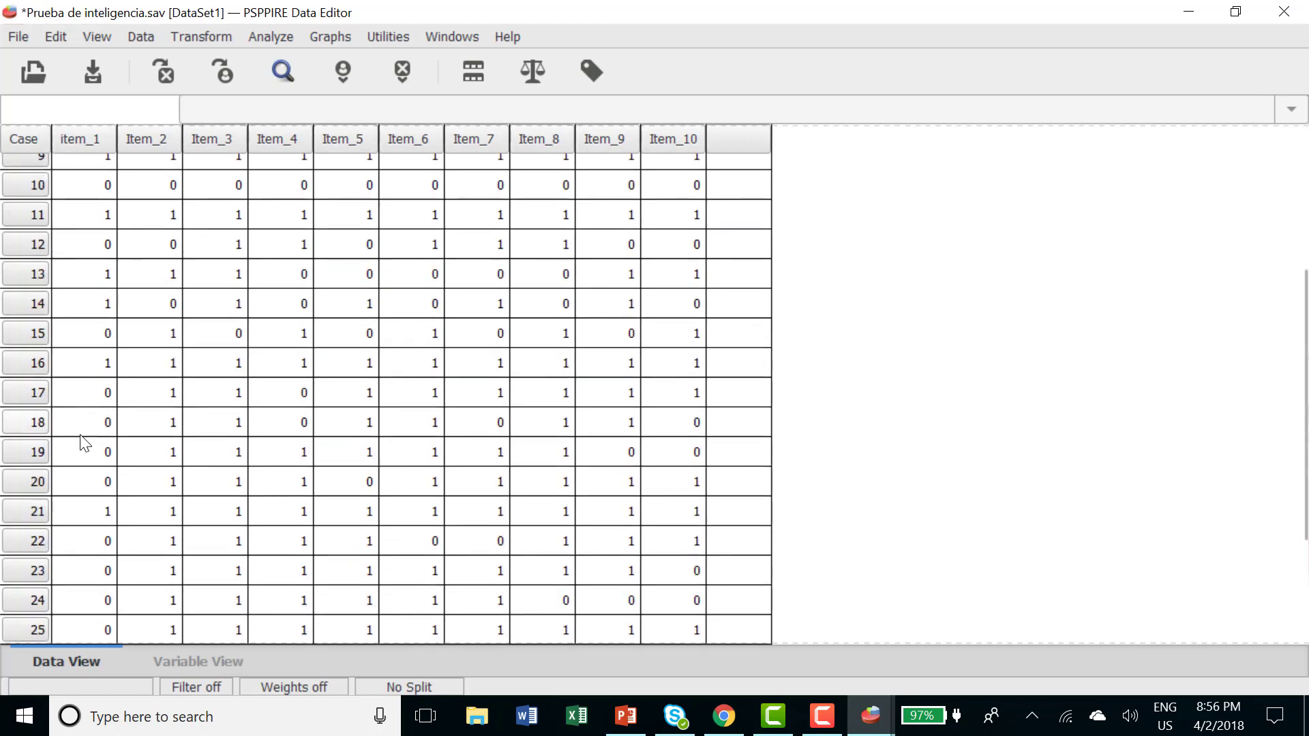
pyautogui.scroll(10, 84, 443)
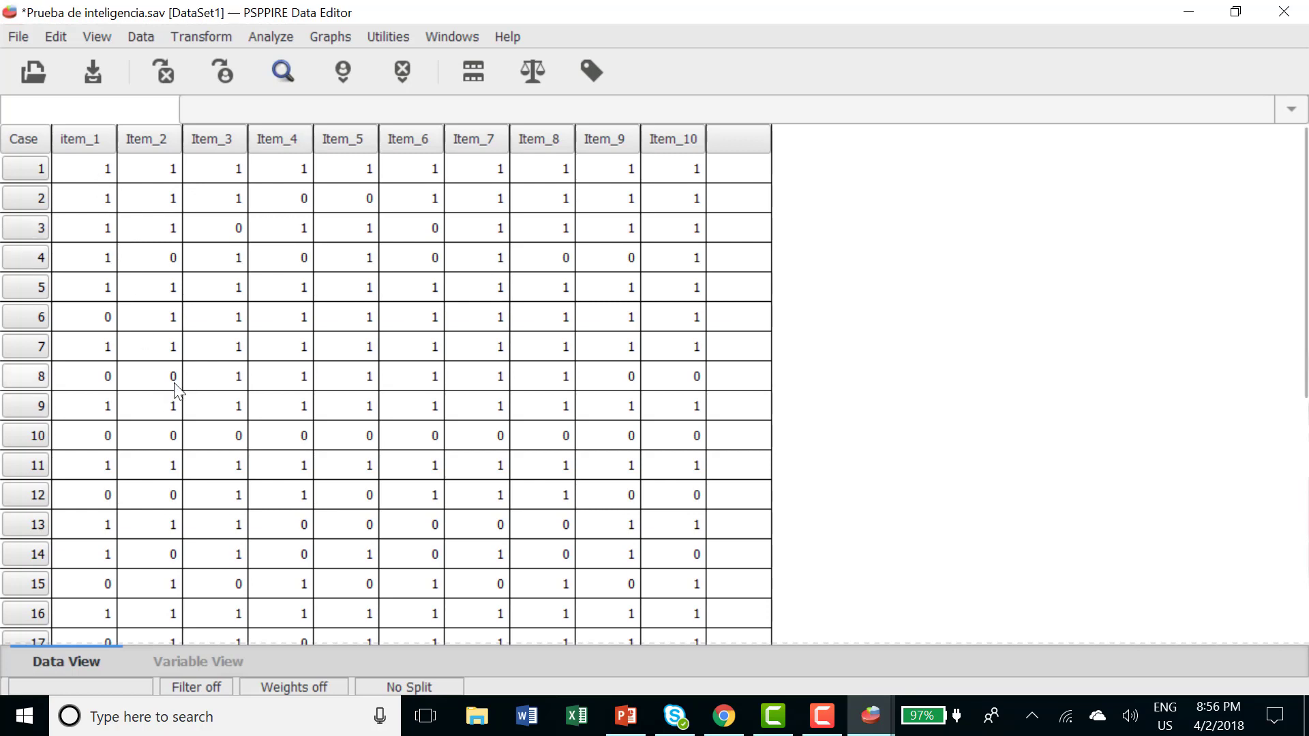
pyautogui.scroll(-3, 695, 468)
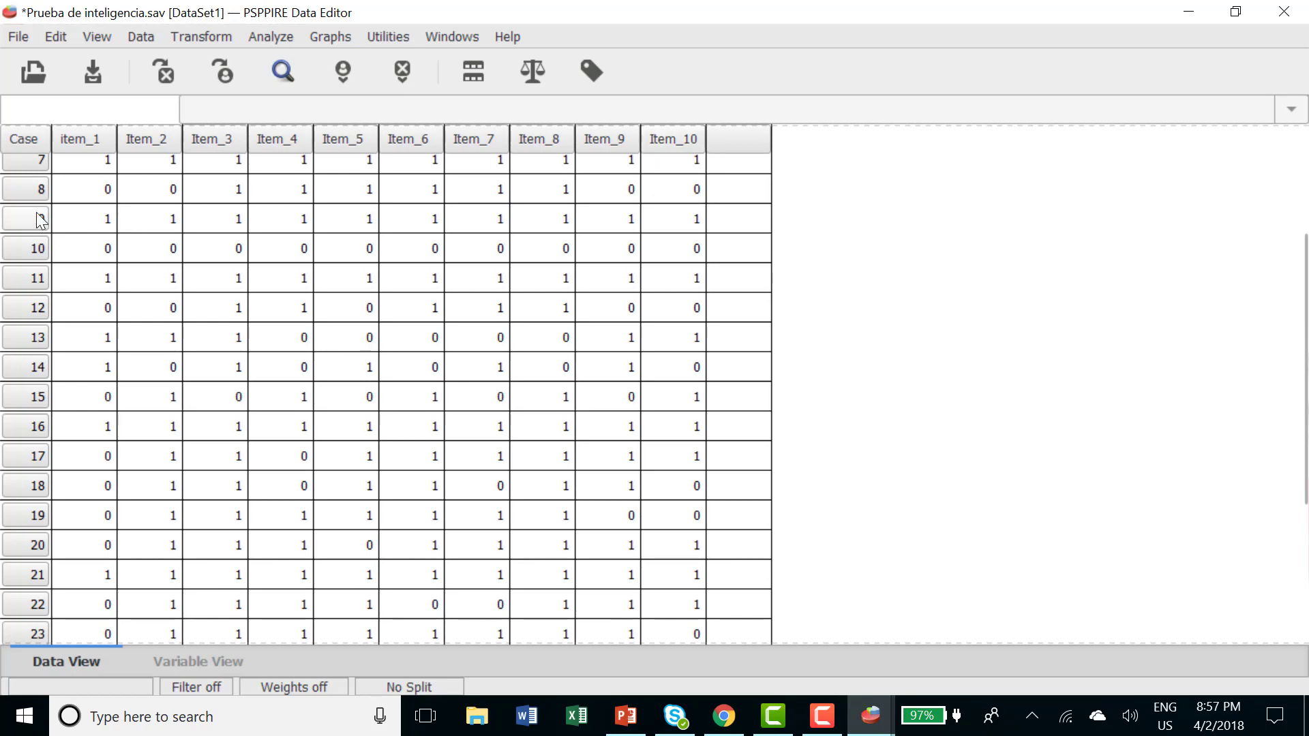
pyautogui.scroll(-5, 41, 219)
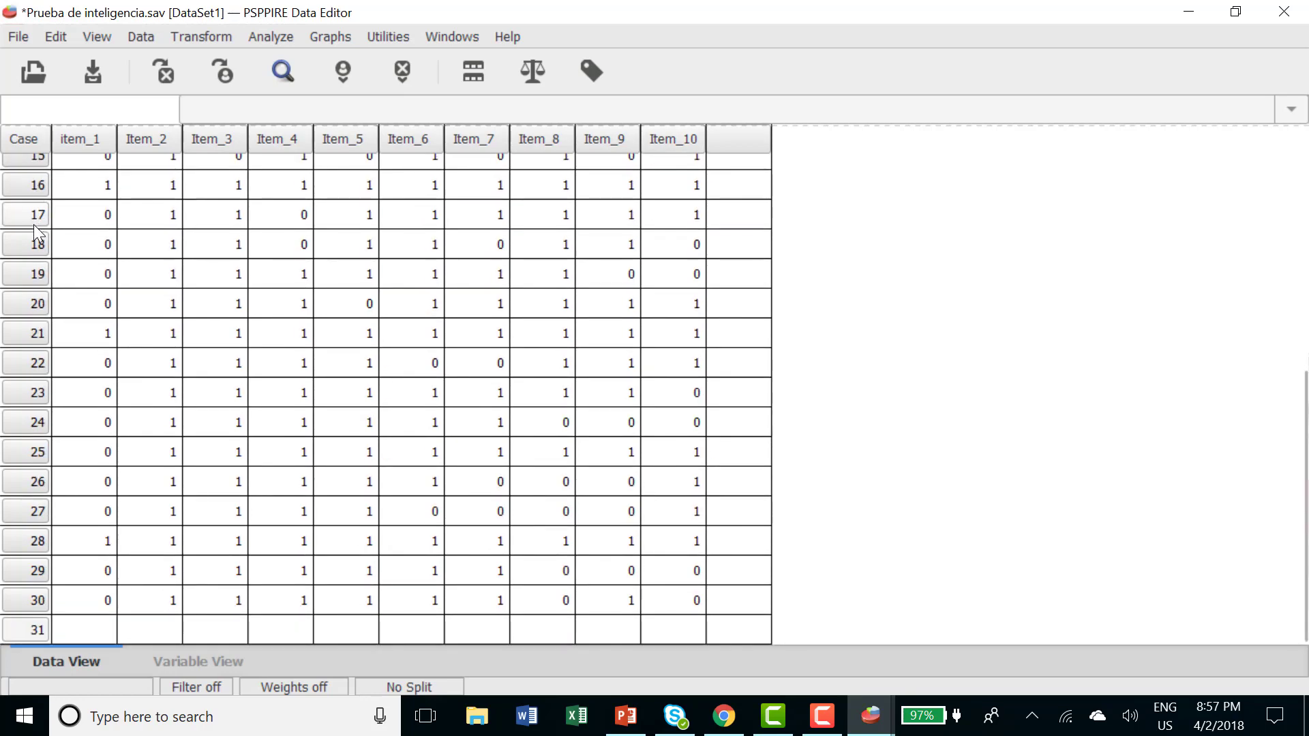
pyautogui.scroll(8, 36, 235)
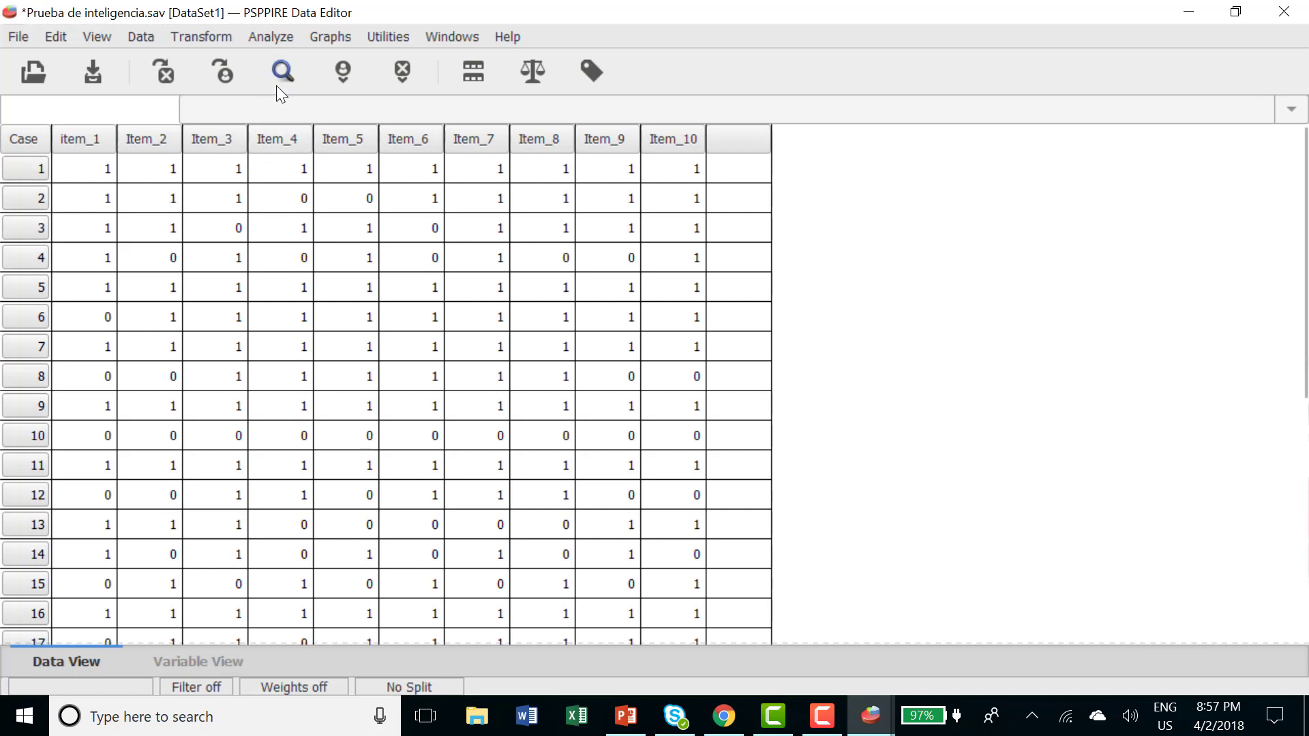
# Set up a Frequencies analysis with all variables from item_1 to Item_10.
pyautogui.click(276, 38)
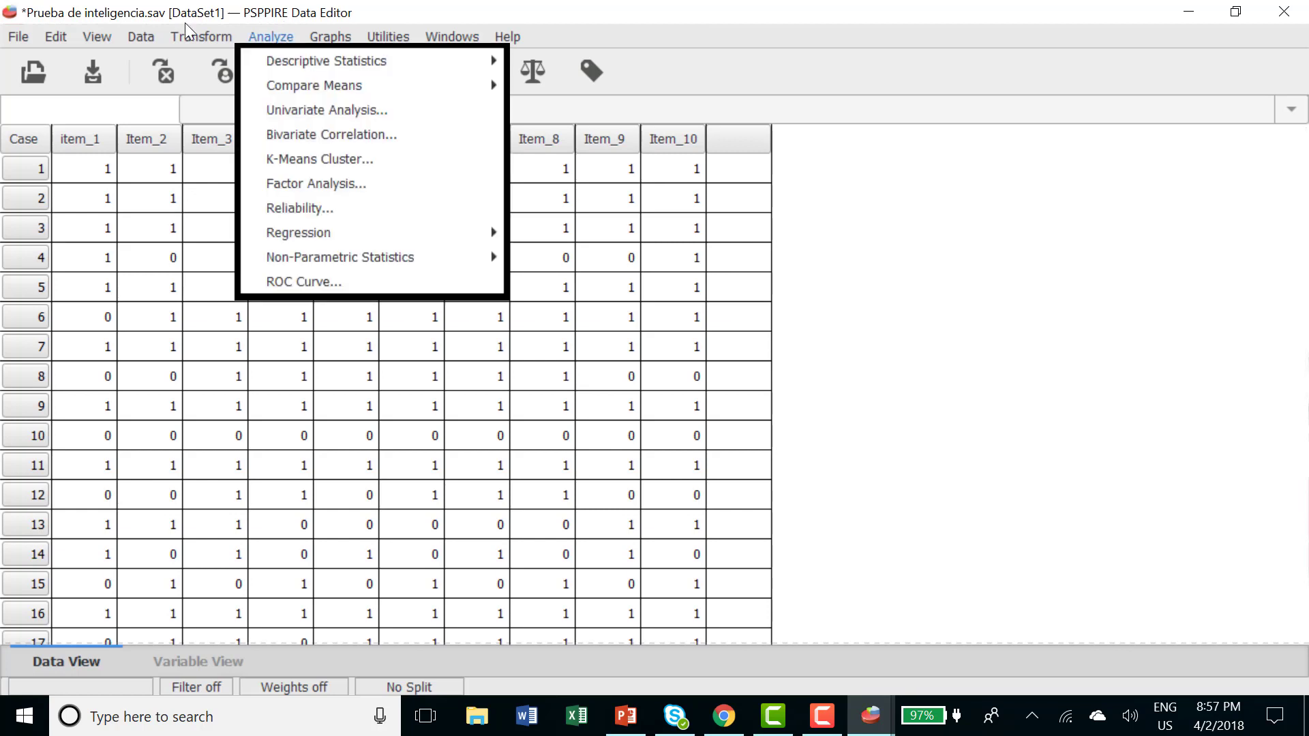
pyautogui.moveTo(277, 68)
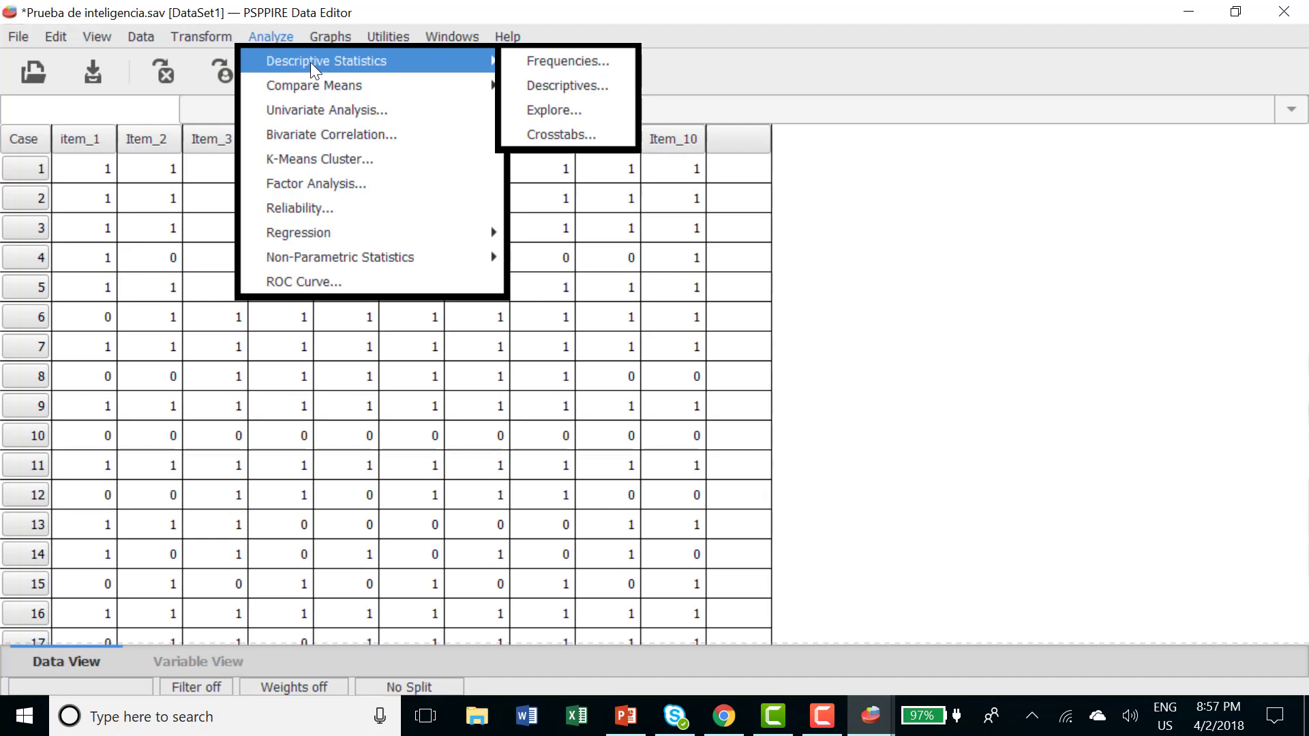
pyautogui.click(552, 62)
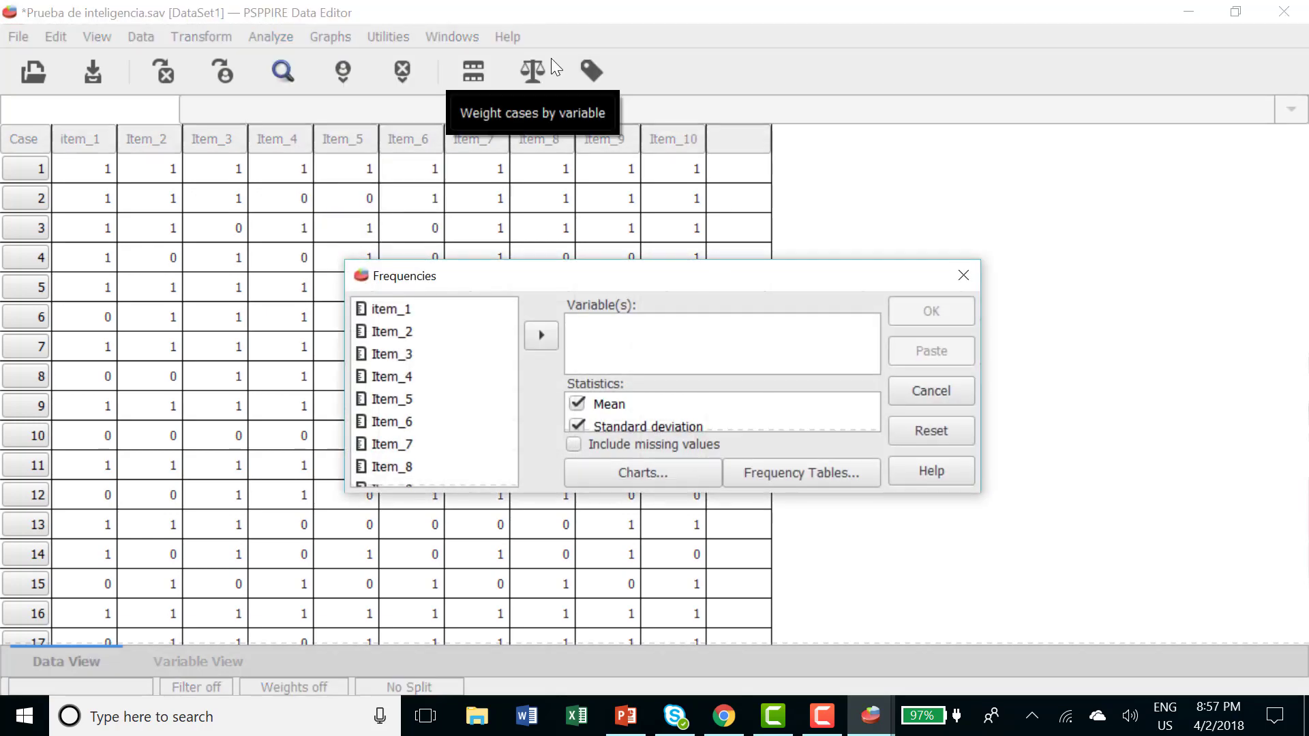
pyautogui.click(400, 308)
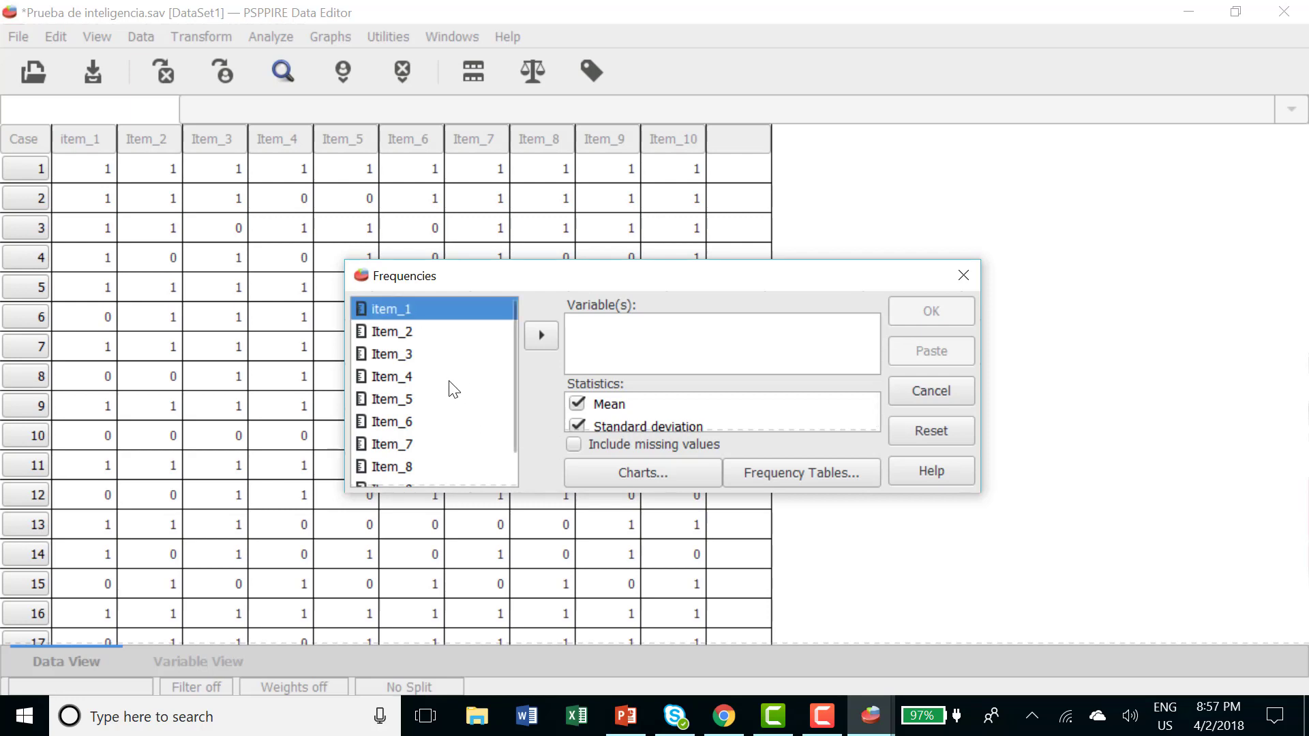
pyautogui.scroll(-2, 447, 383)
pyautogui.scroll(2, 447, 382)
pyautogui.scroll(-2, 423, 474)
pyautogui.keyDown('shift'); pyautogui.click(395, 475); pyautogui.keyUp('shift')
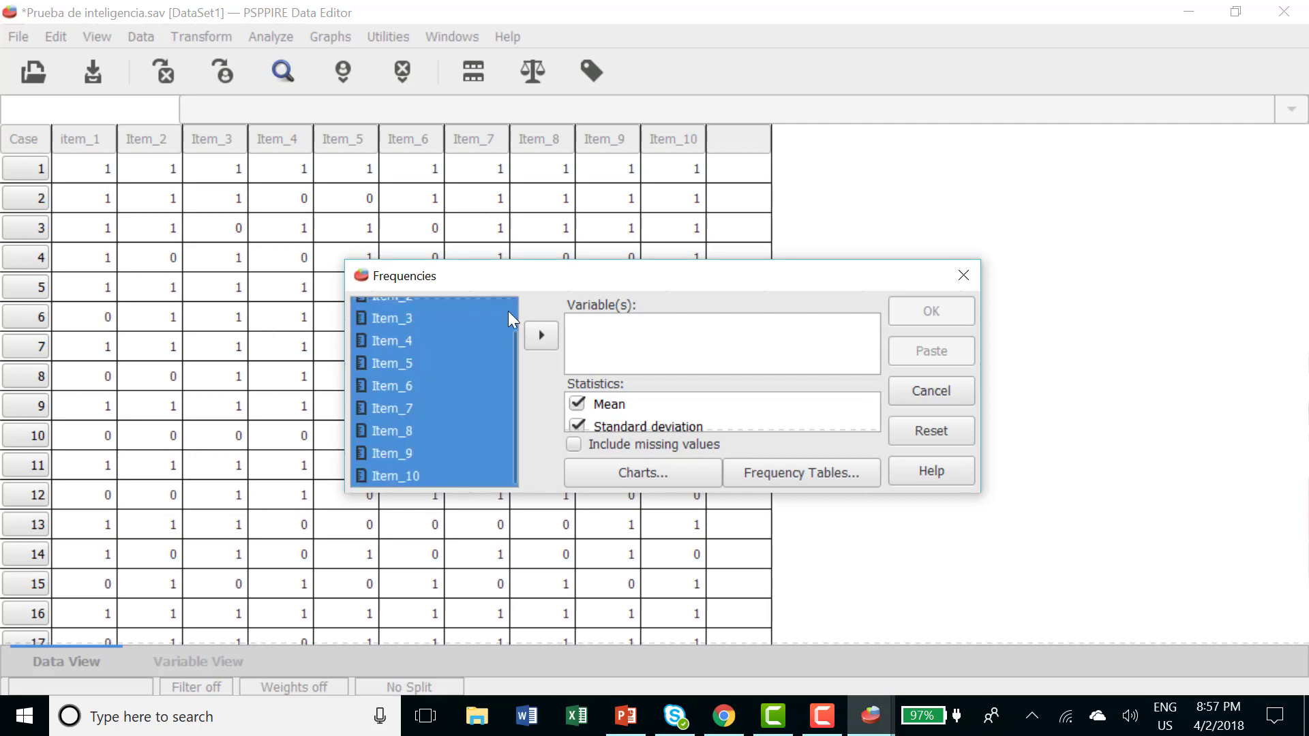
pyautogui.click(541, 336)
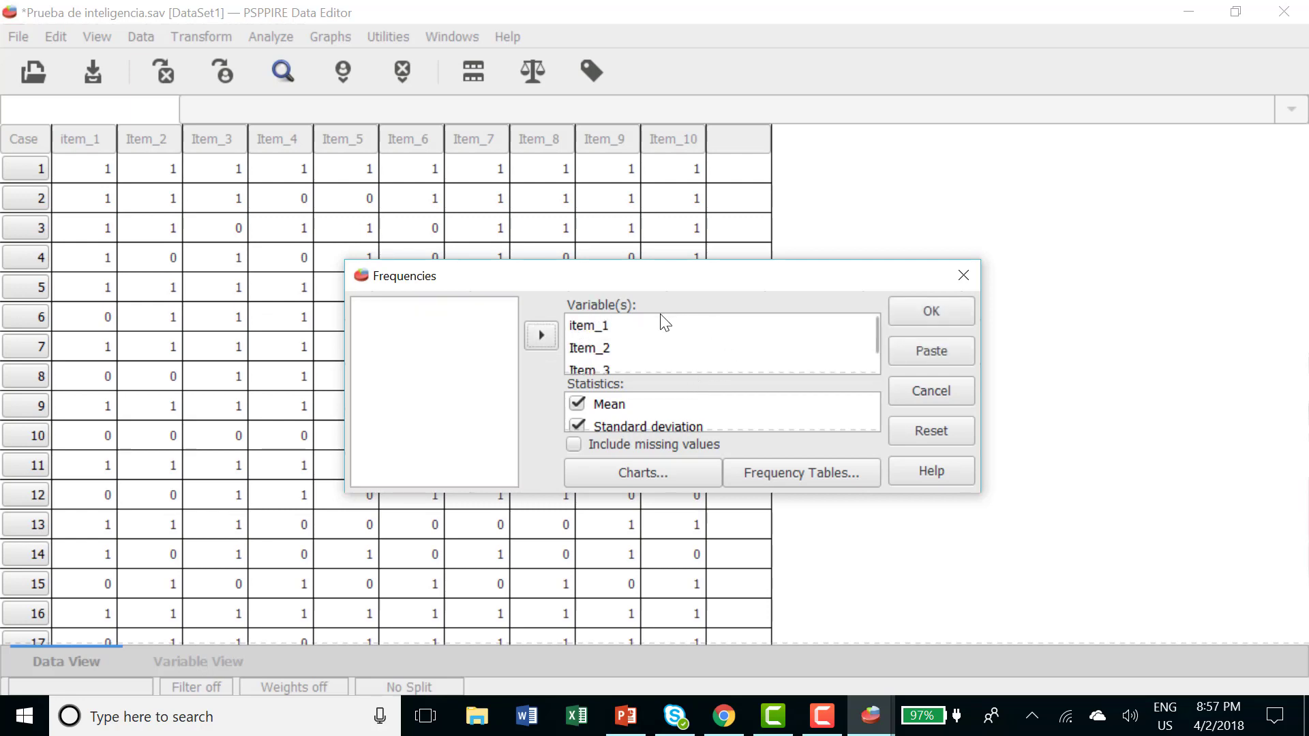
# Turn off the Mean, Standard deviation, Minimum and Maximum statistics for the frequency analysis.
pyautogui.click(578, 404)
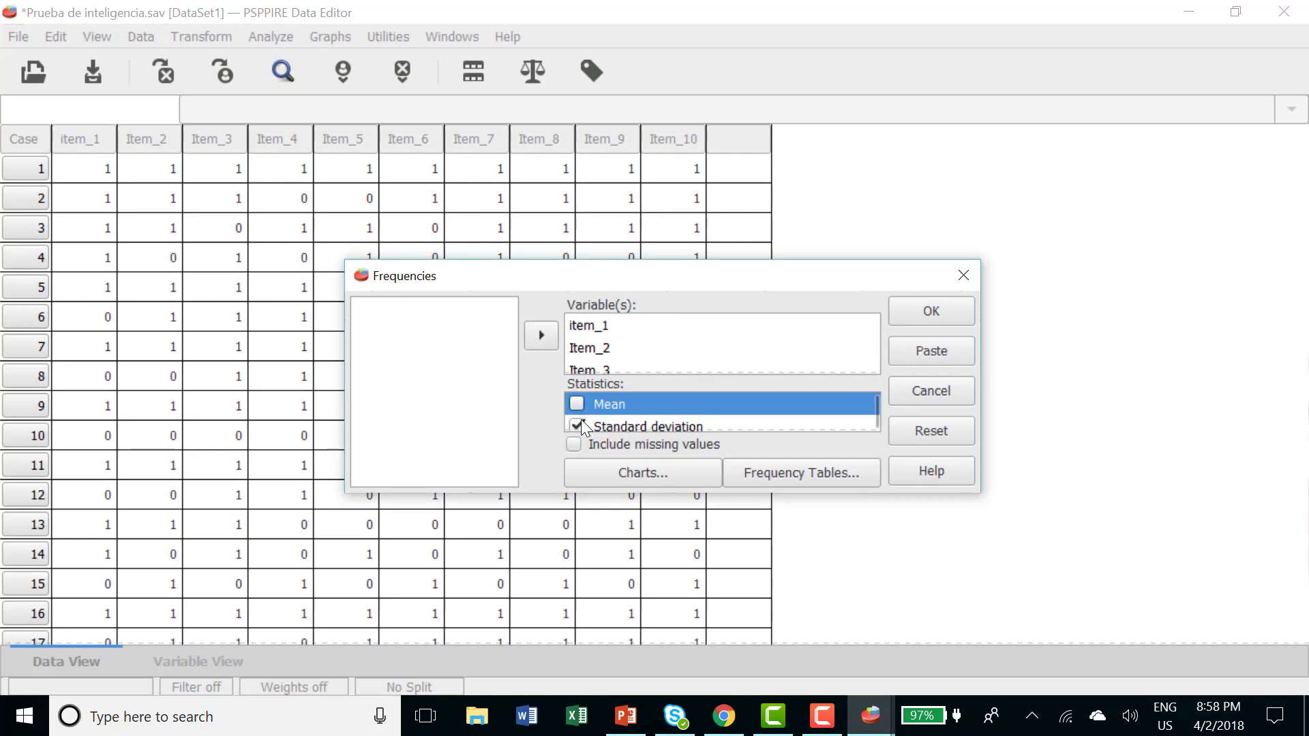
pyautogui.click(578, 426)
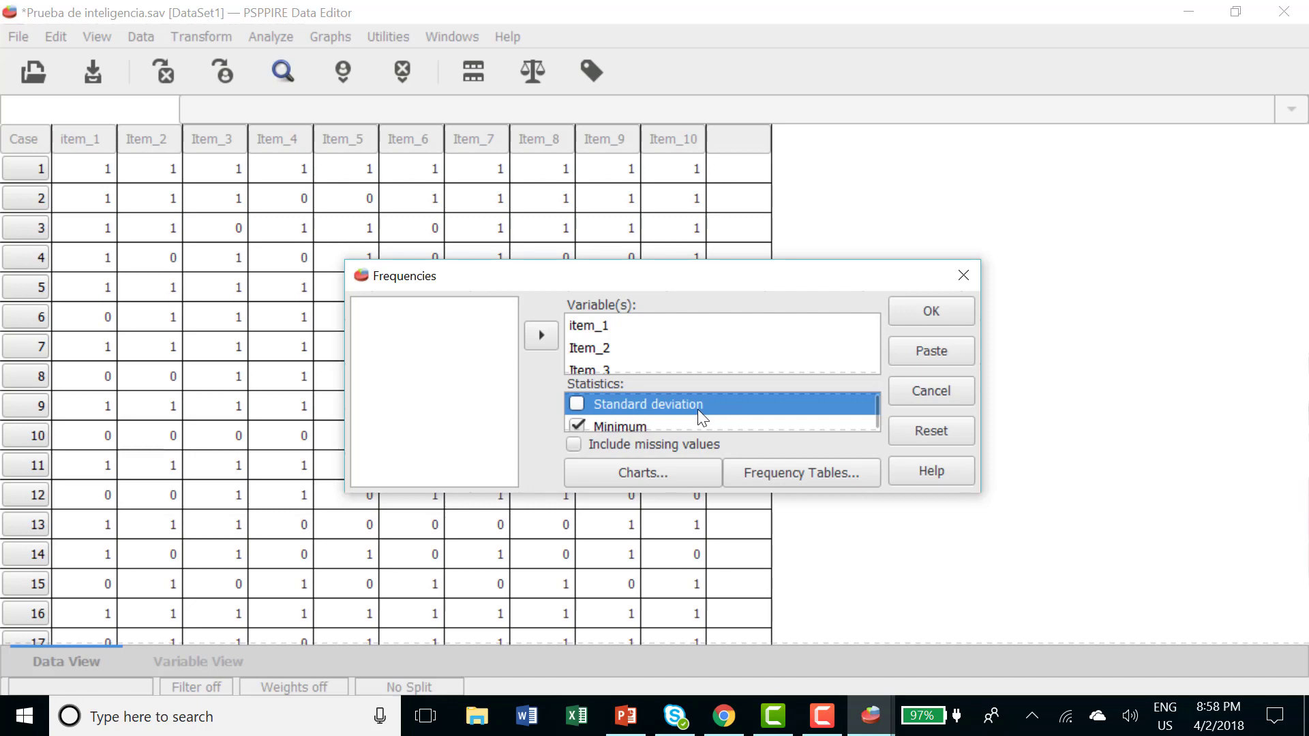
pyautogui.click(578, 427)
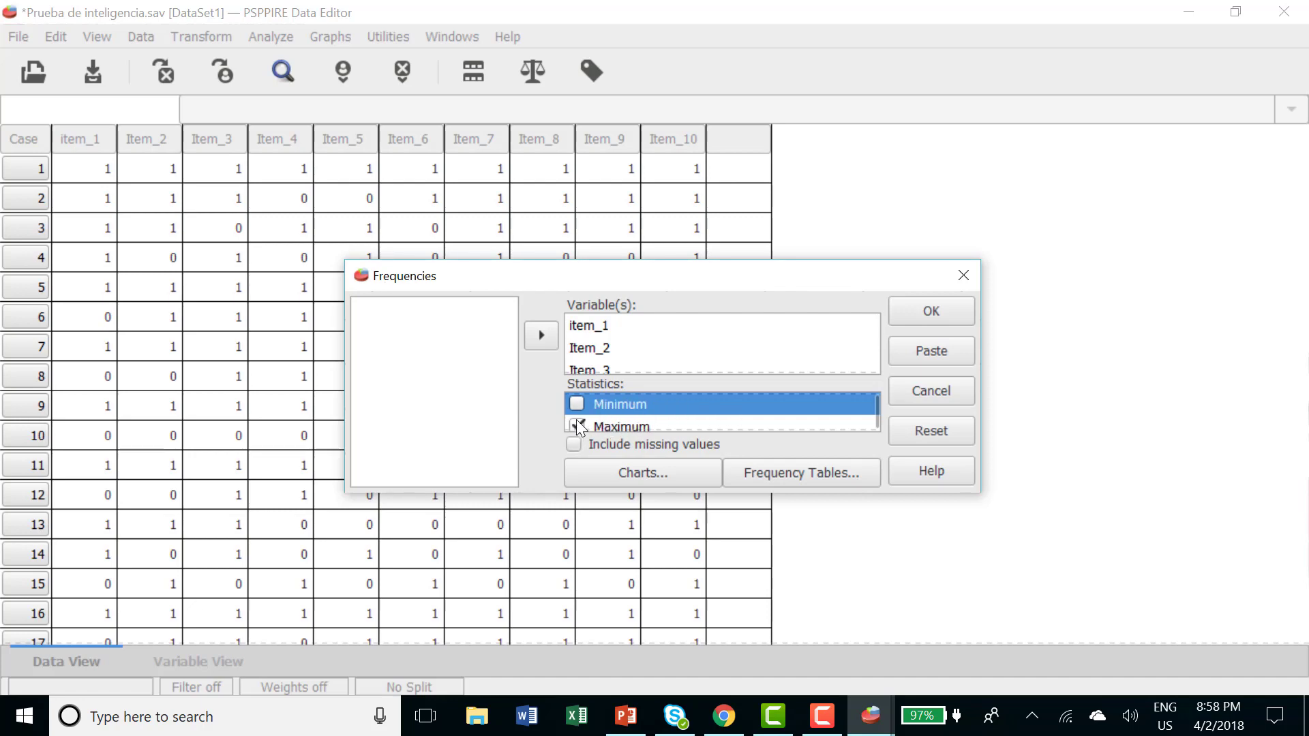
pyautogui.click(578, 426)
# Examine the full list of Frequencies statistics, from Mean to Sum, to check which options are selected.
pyautogui.scroll(1, 644, 412)
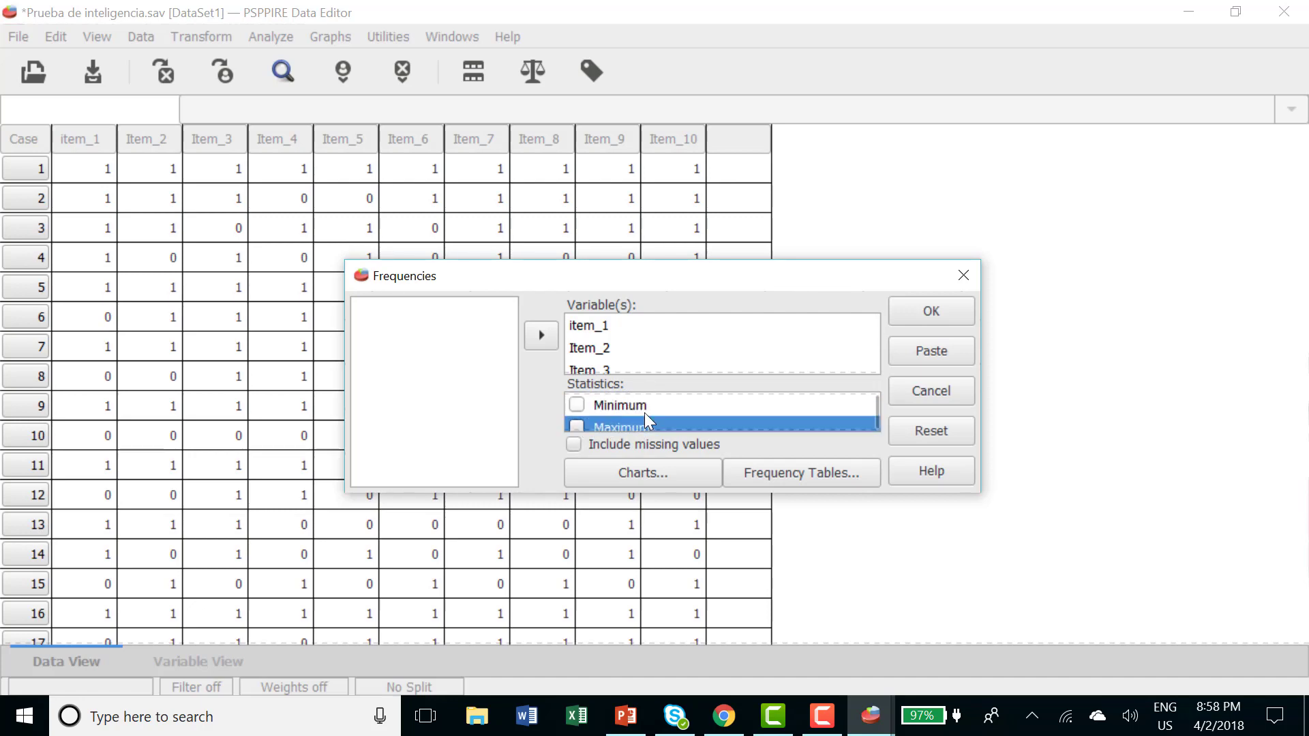
pyautogui.scroll(-4, 644, 412)
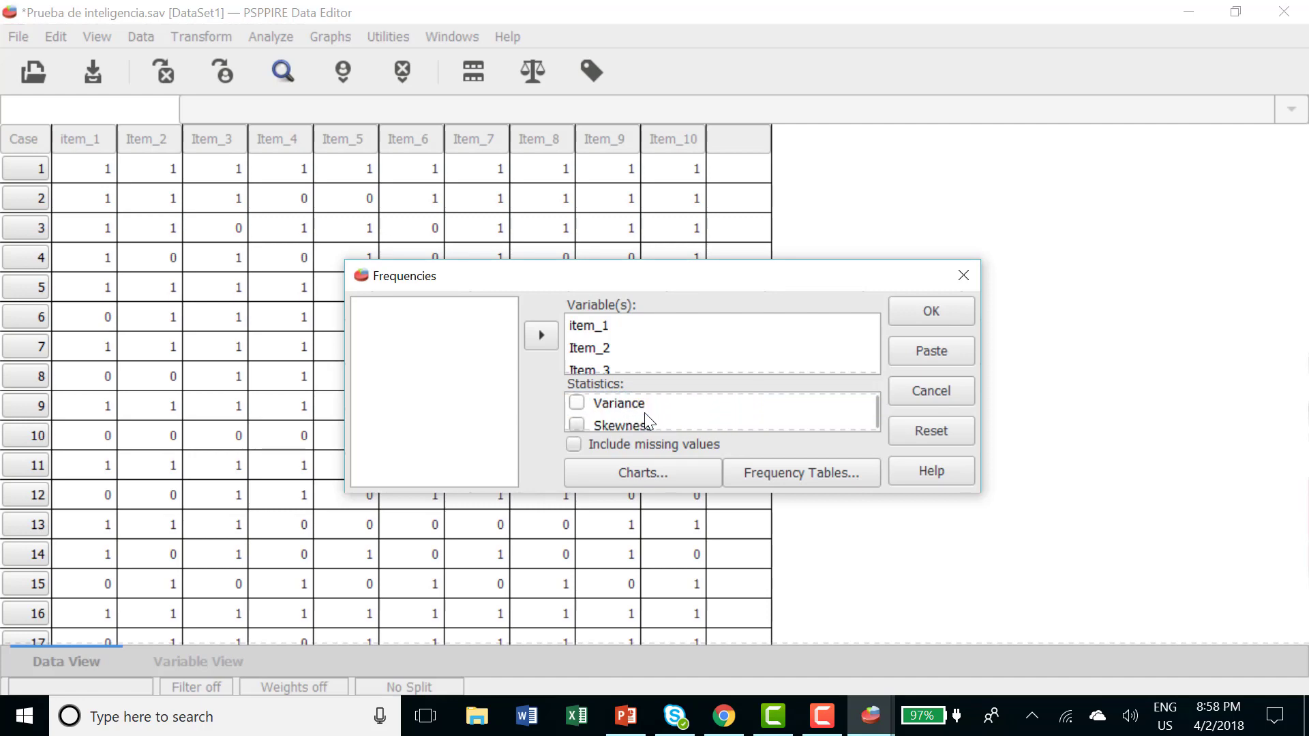
pyautogui.scroll(-4, 644, 411)
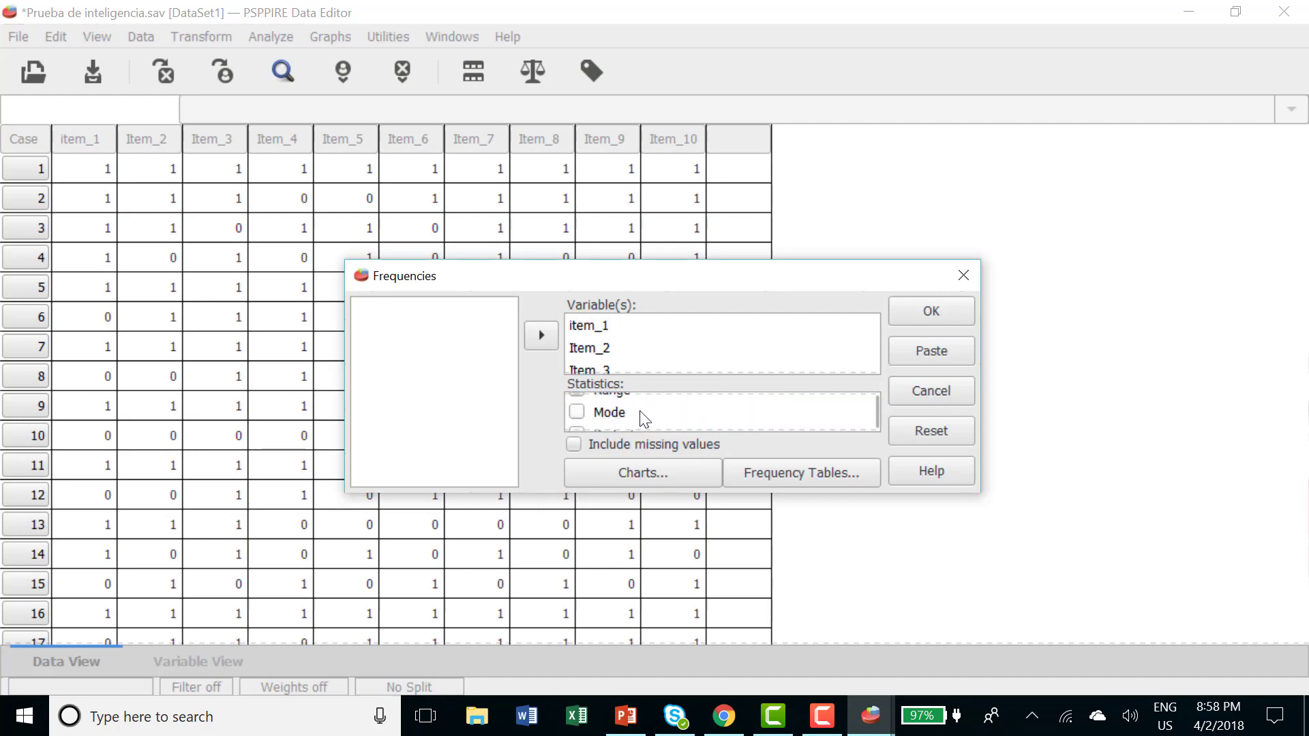
pyautogui.scroll(-4, 640, 411)
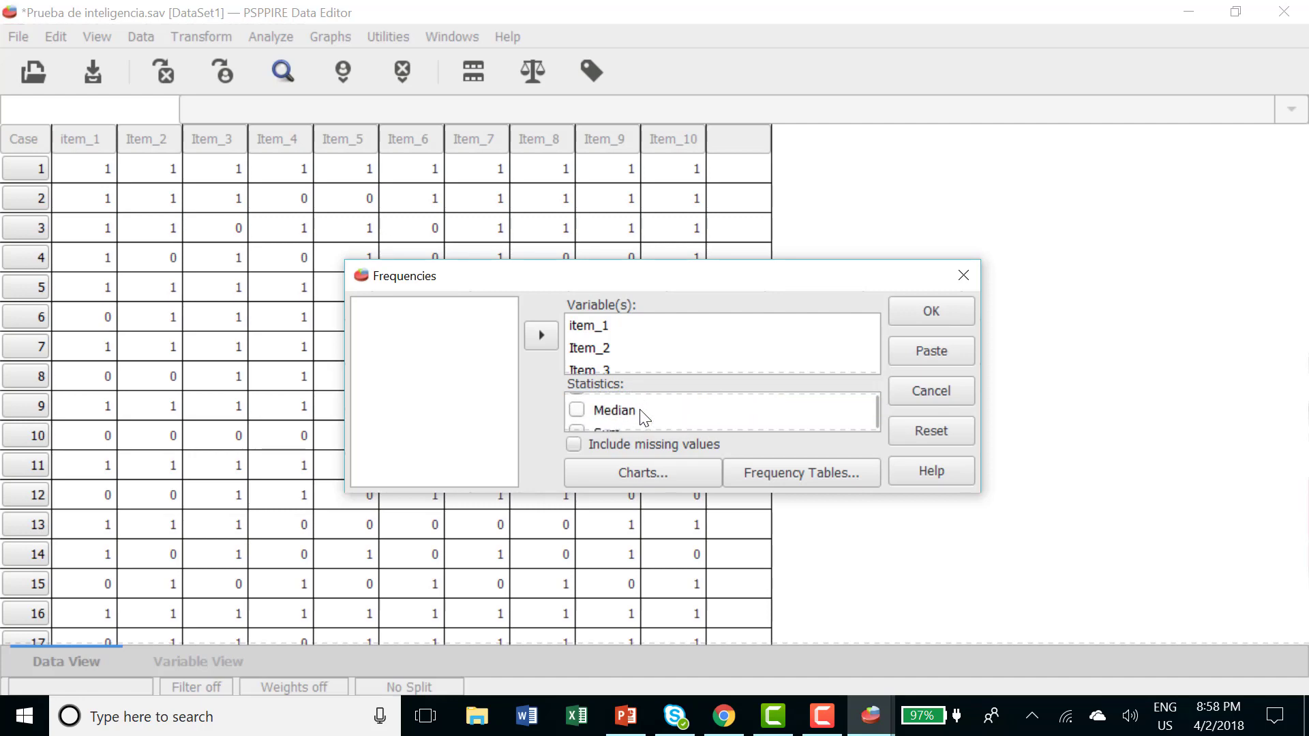
pyautogui.scroll(1, 644, 418)
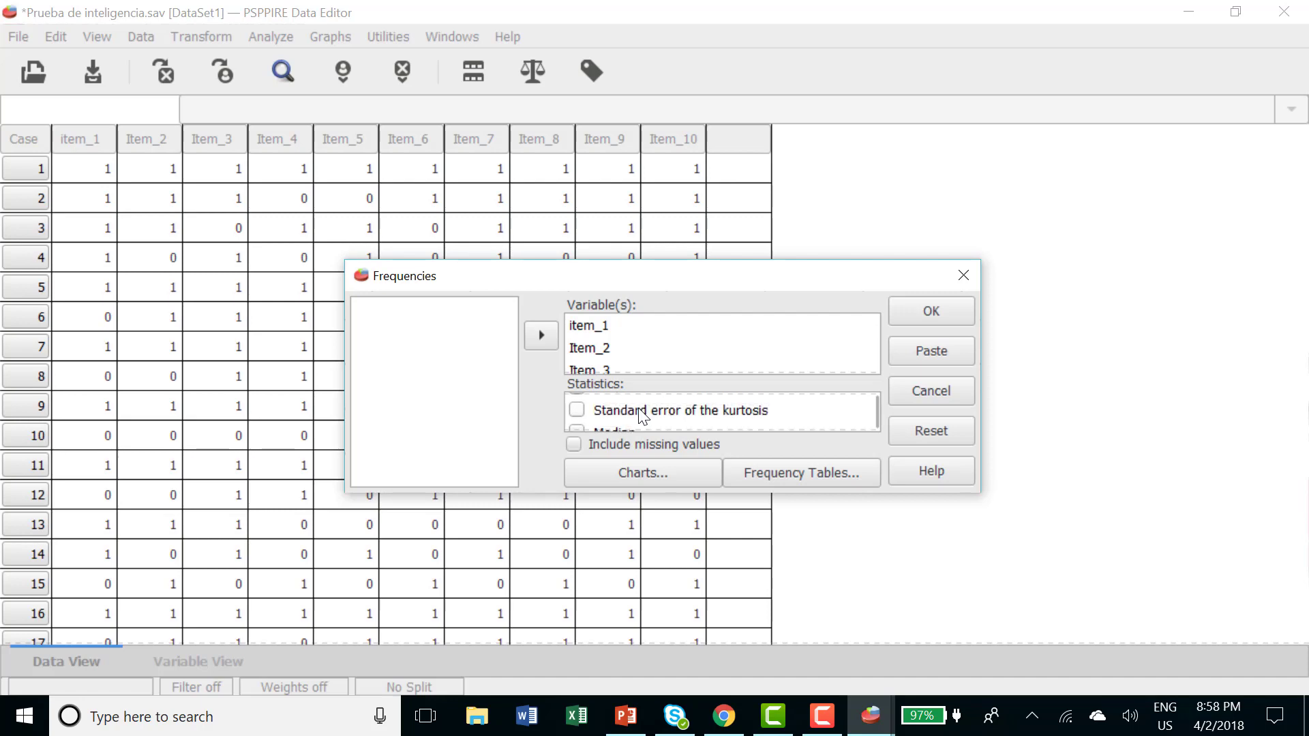
pyautogui.scroll(5, 640, 416)
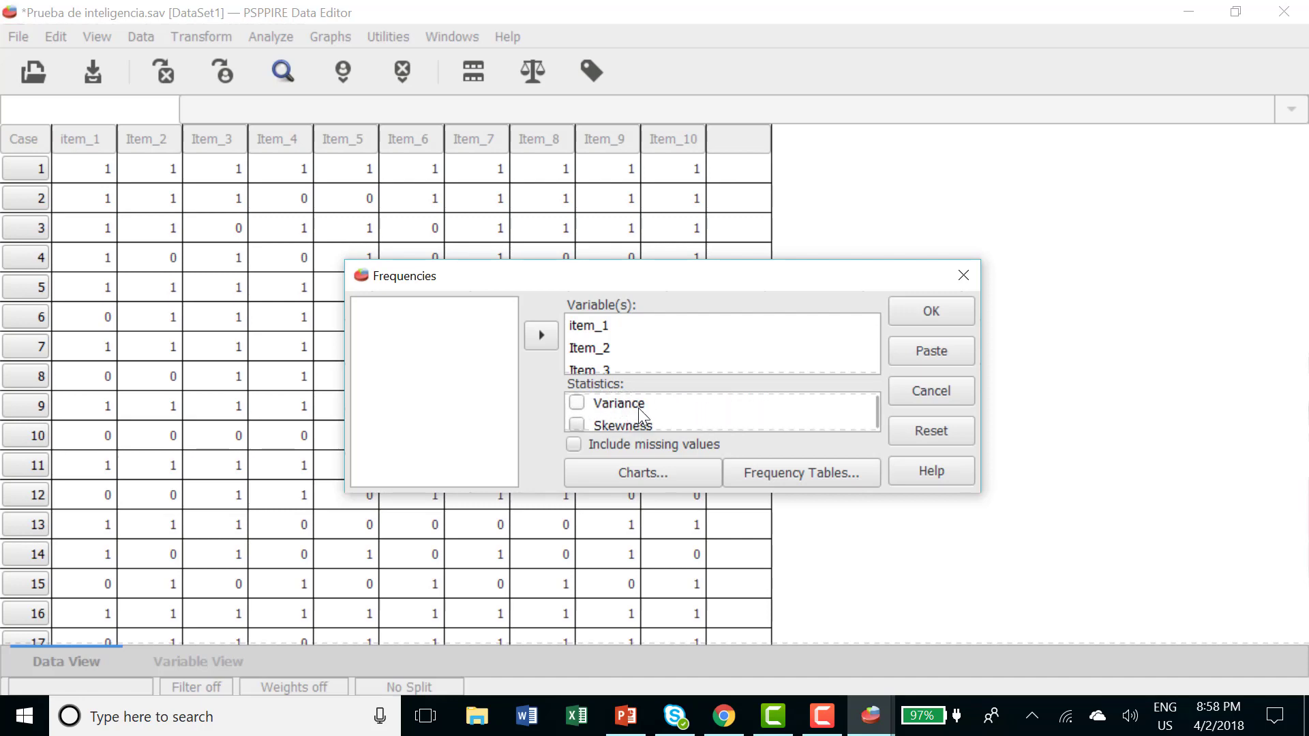
pyautogui.scroll(4, 641, 413)
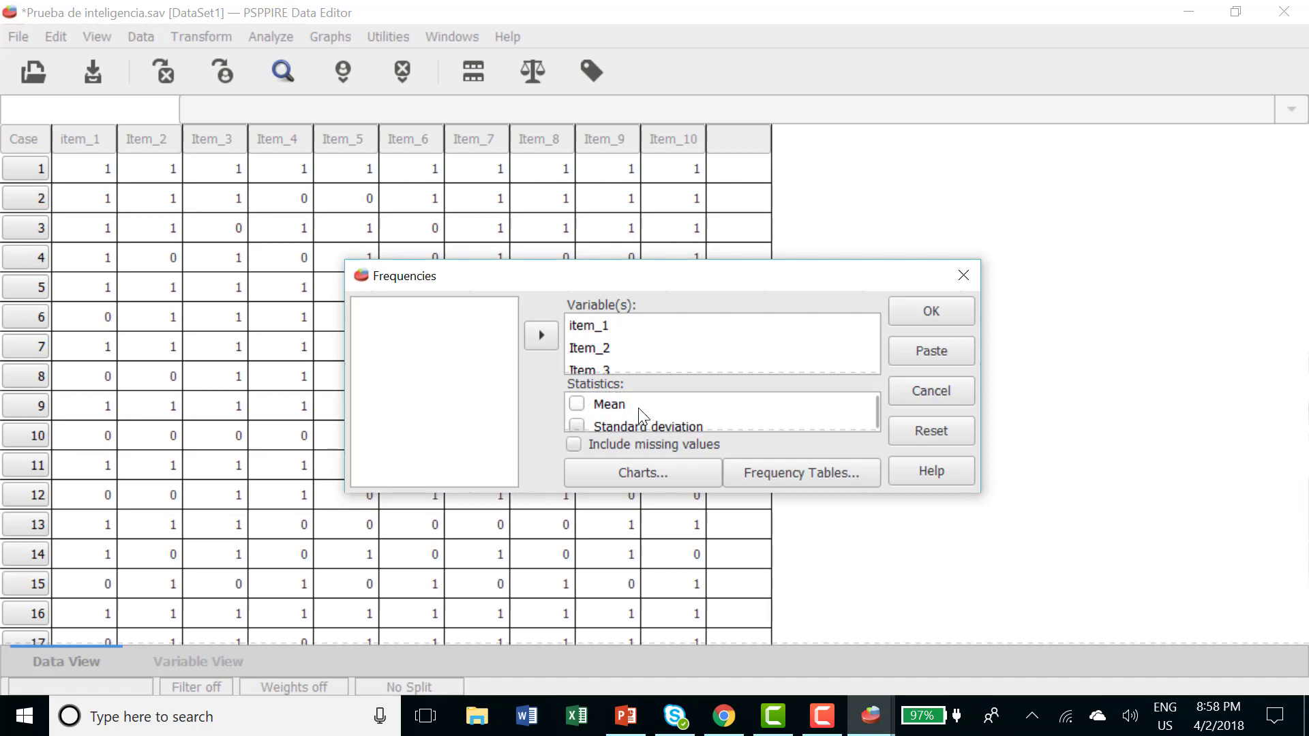
pyautogui.scroll(-2, 638, 409)
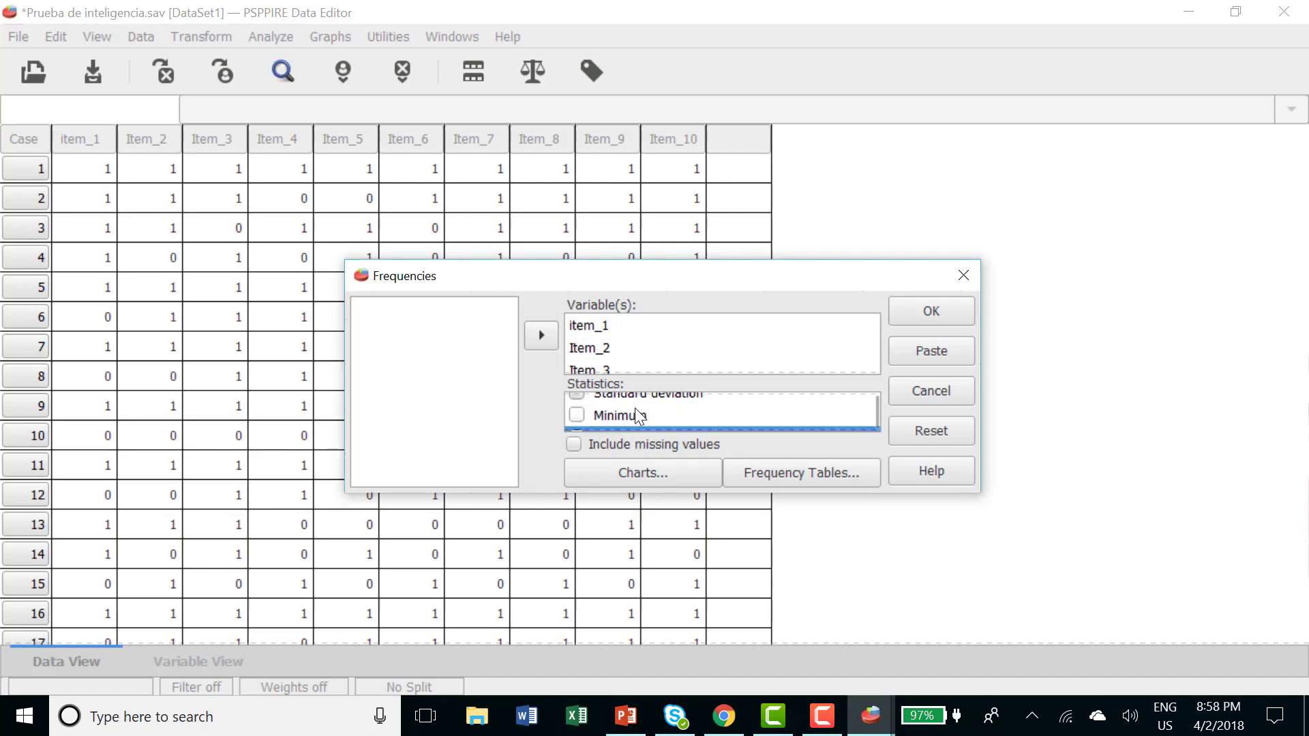
pyautogui.scroll(-4, 638, 414)
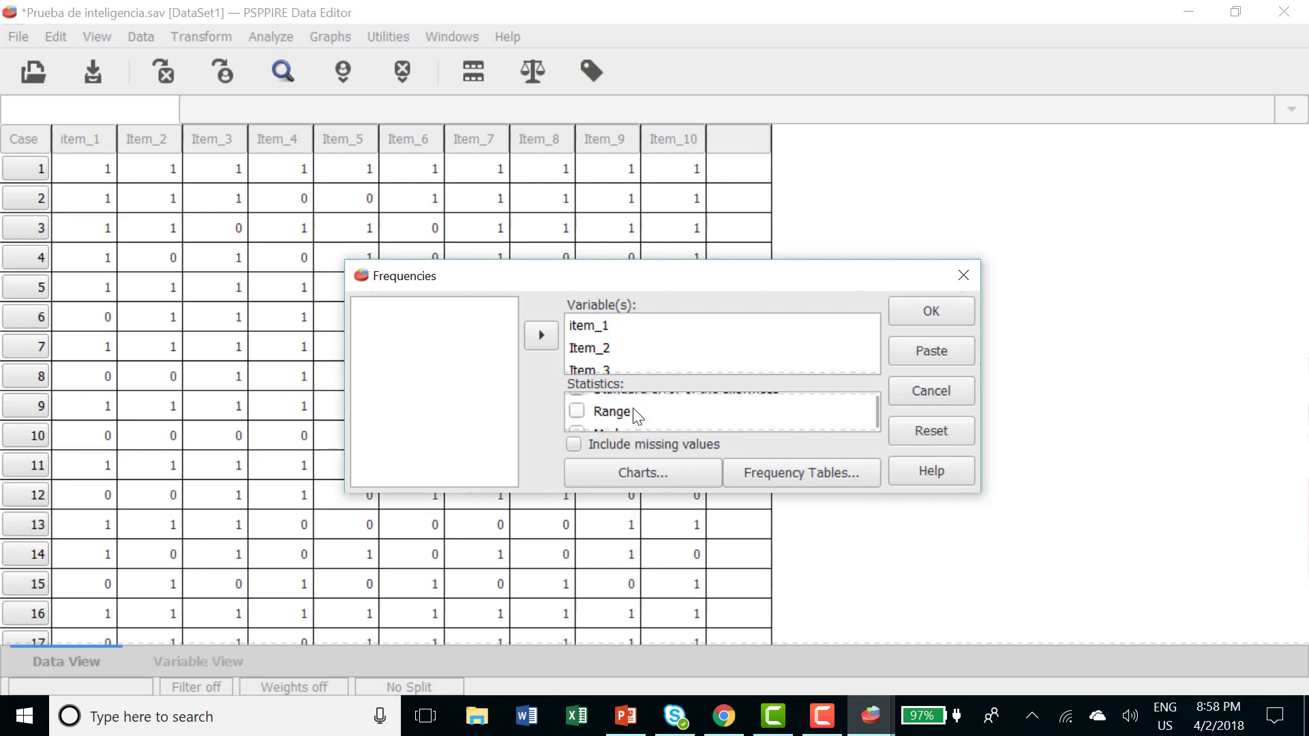
pyautogui.scroll(-4, 638, 416)
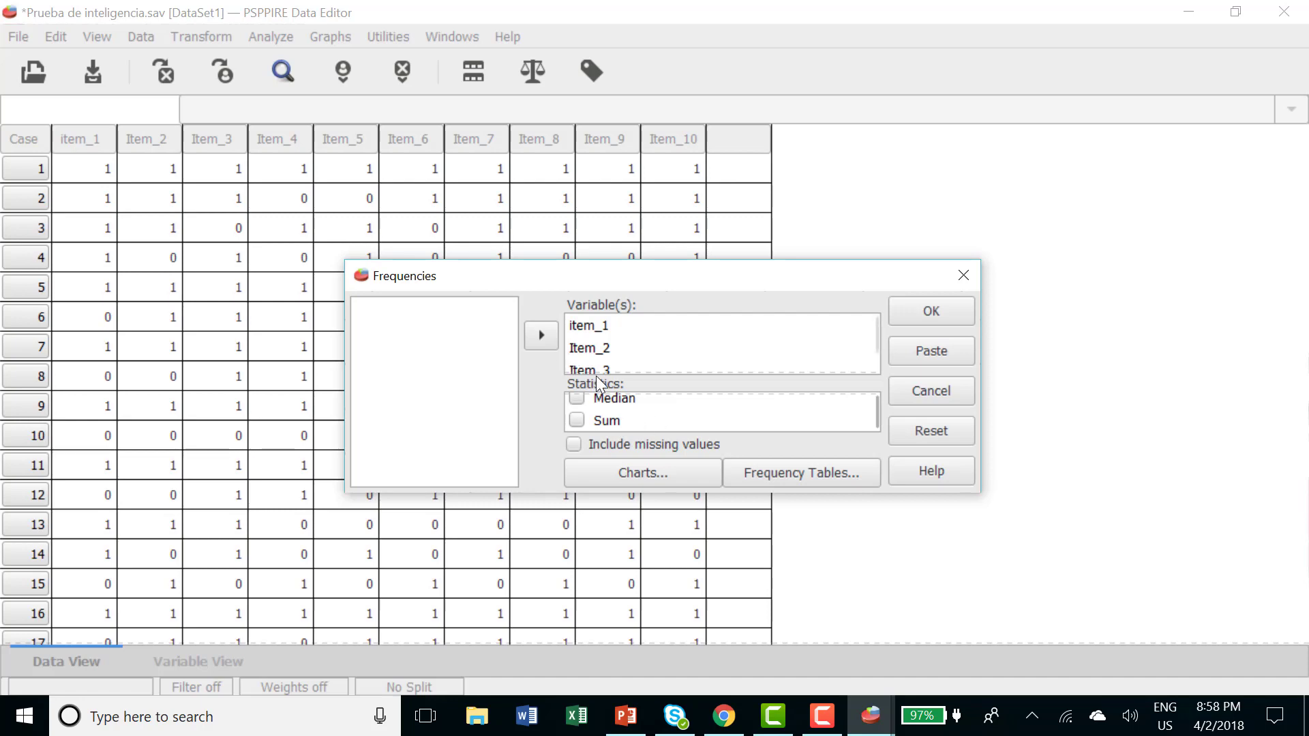
# Run the frequency analysis and bring up the output window to view the items' frequency tables.
pyautogui.click(931, 314)
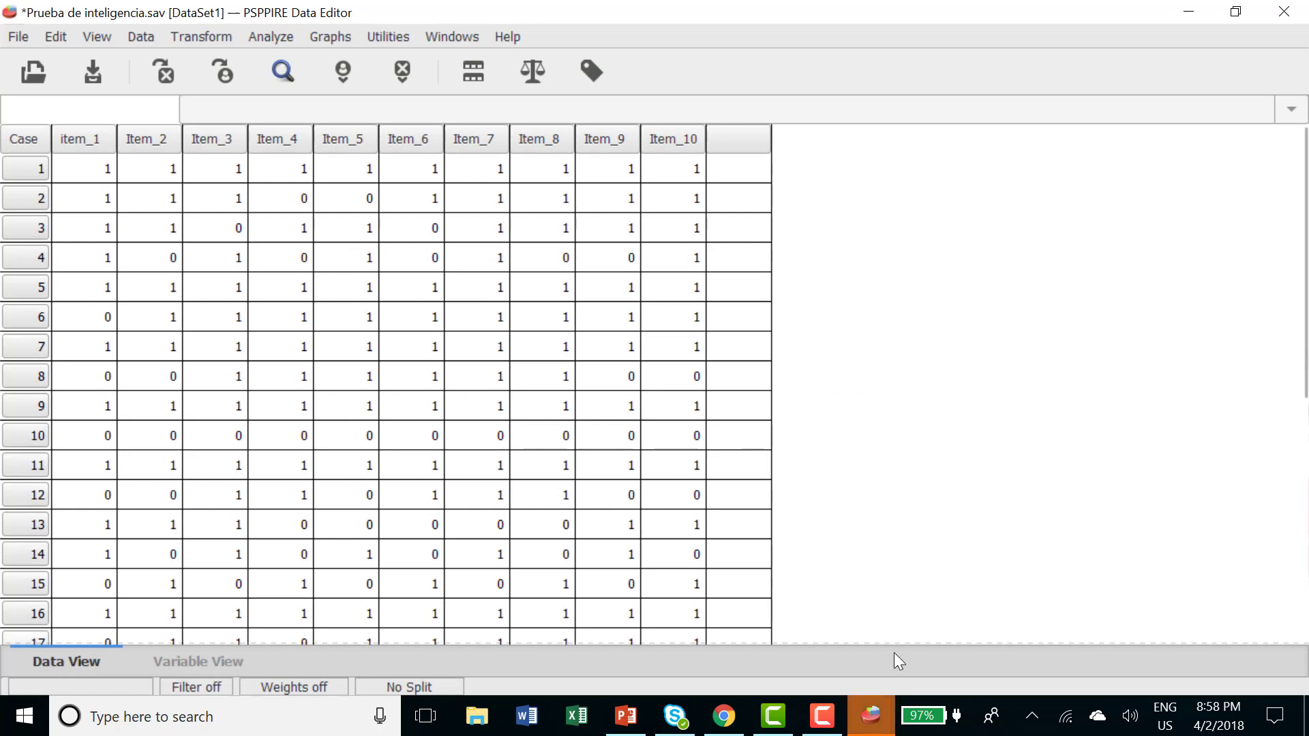
pyautogui.click(878, 726)
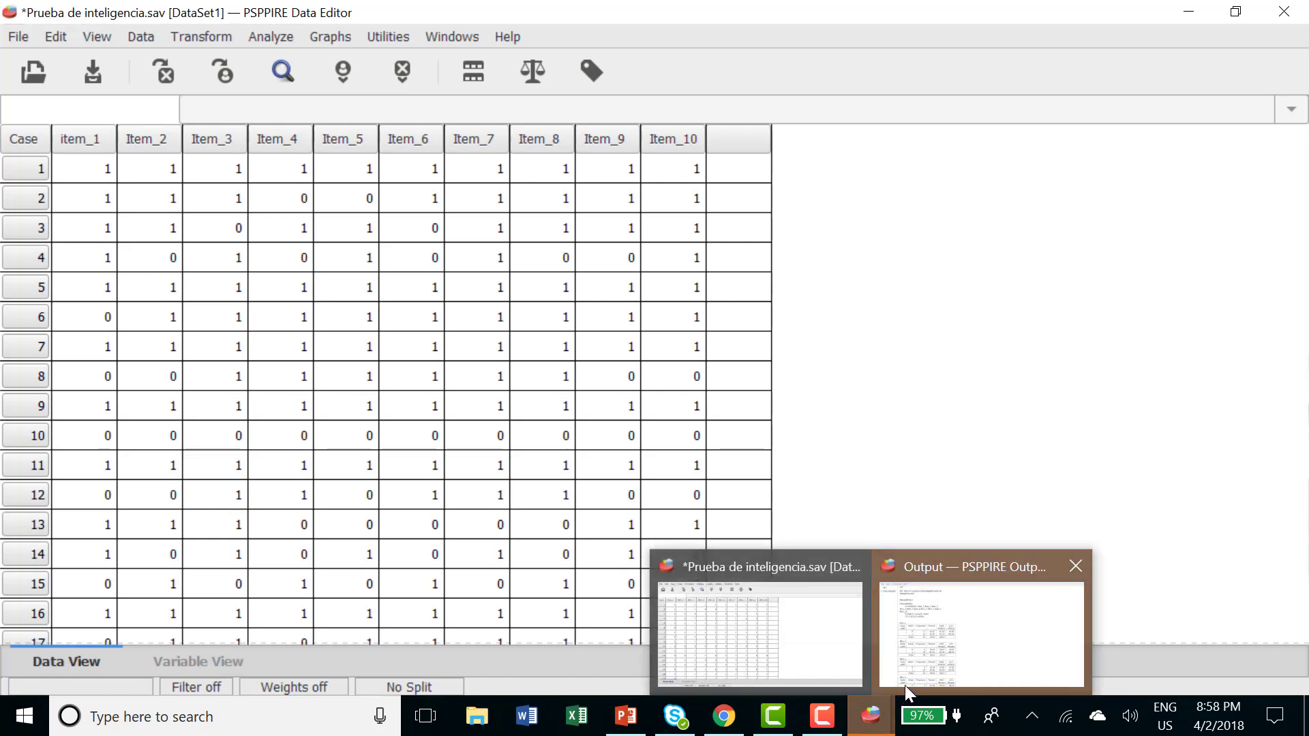
pyautogui.moveTo(920, 652)
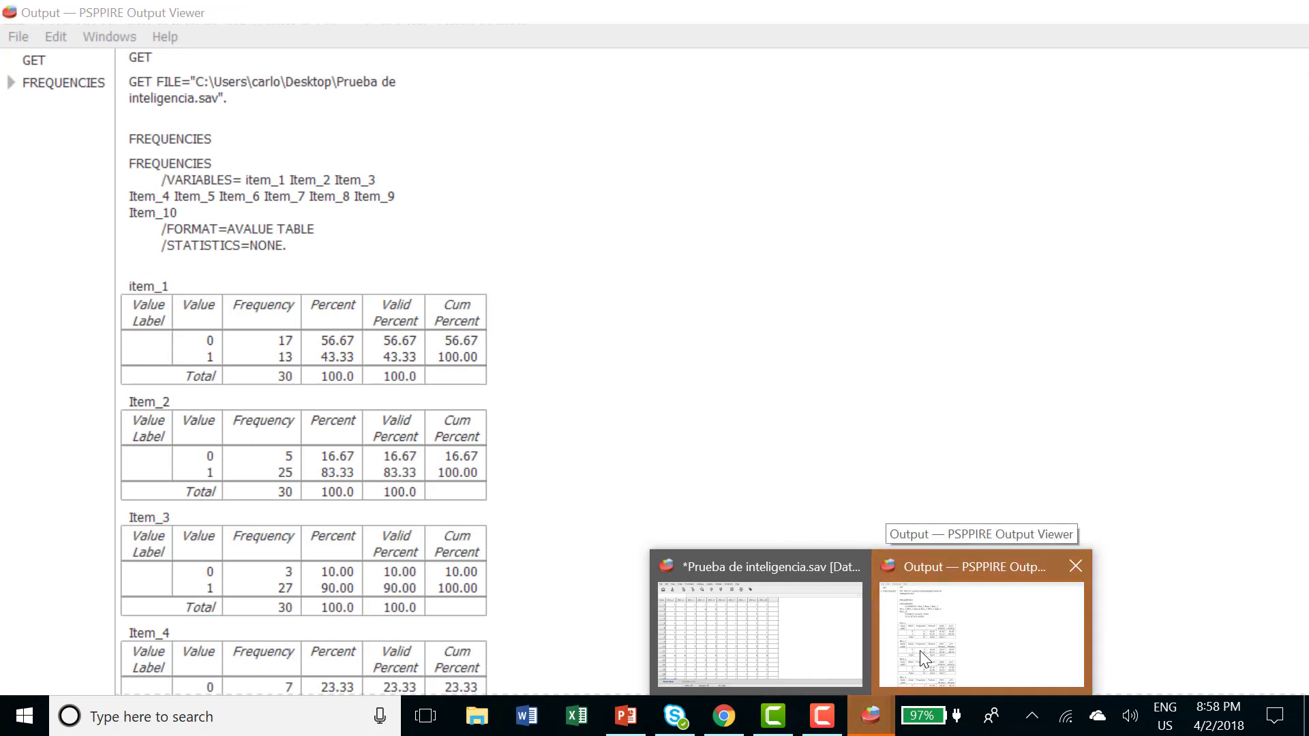
pyautogui.click(958, 622)
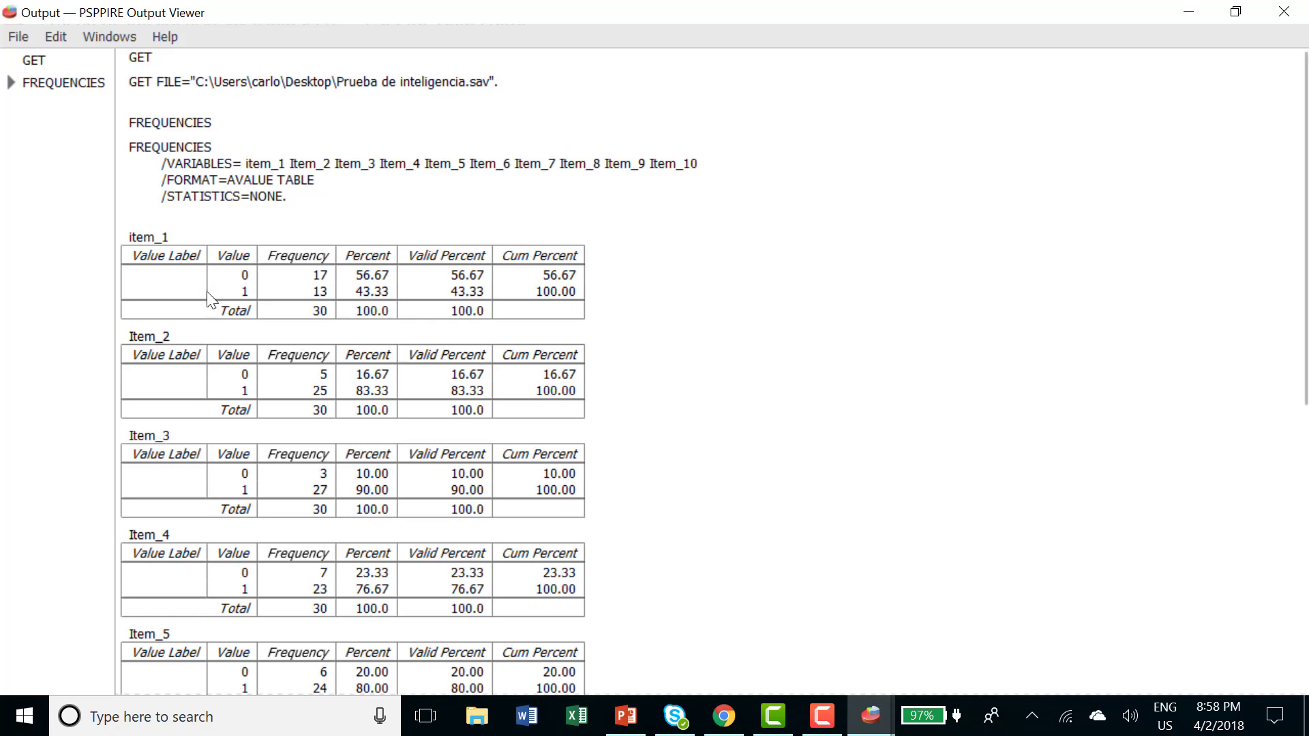
pyautogui.scroll(-1, 225, 392)
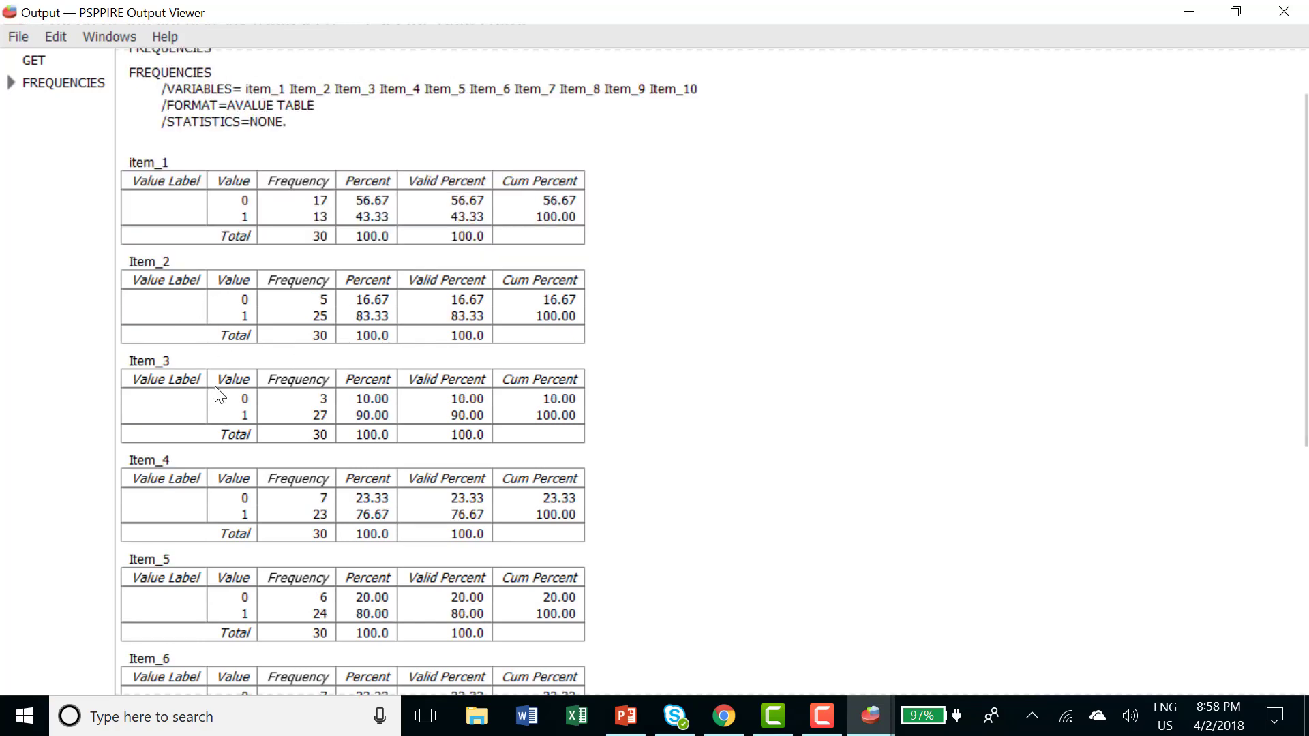
# Examine the frequency tables from item_1 to Item_10, comparing the percentages of 0 and 1 responses for each item.
pyautogui.scroll(-1, 218, 394)
pyautogui.scroll(-2, 215, 386)
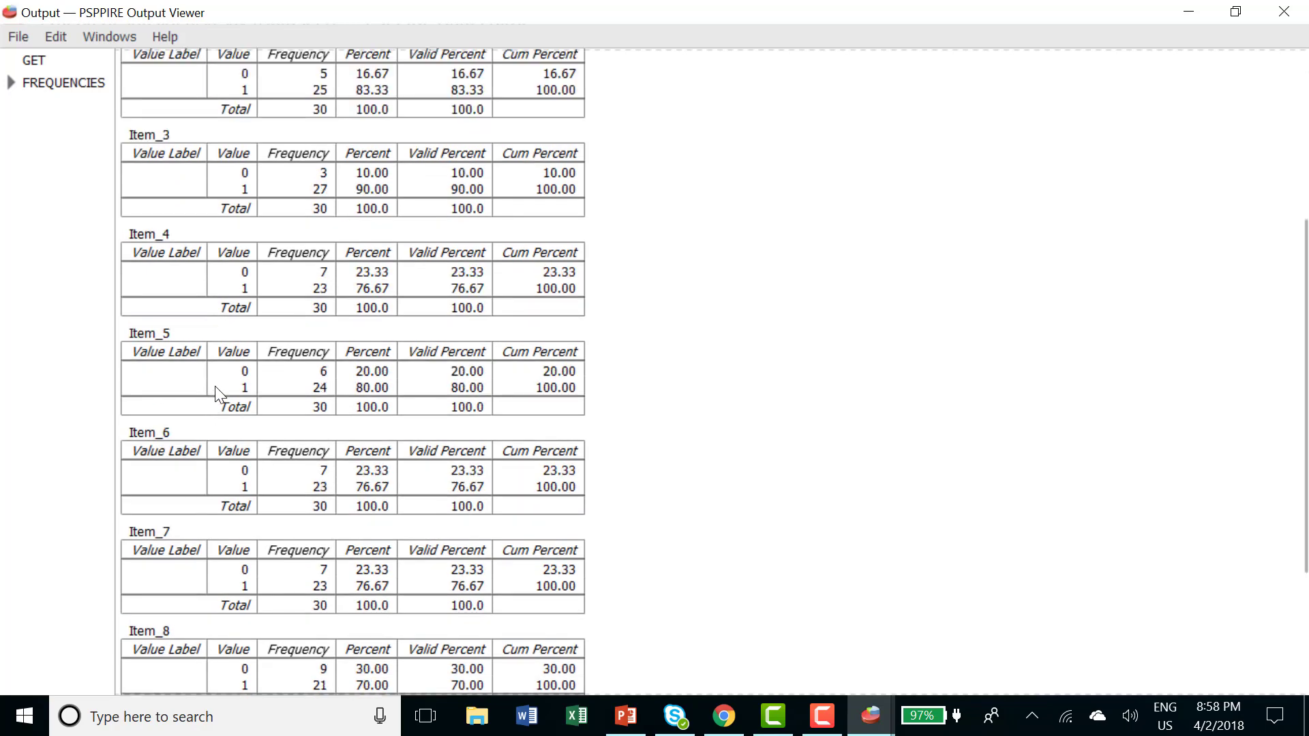
pyautogui.scroll(4, 215, 385)
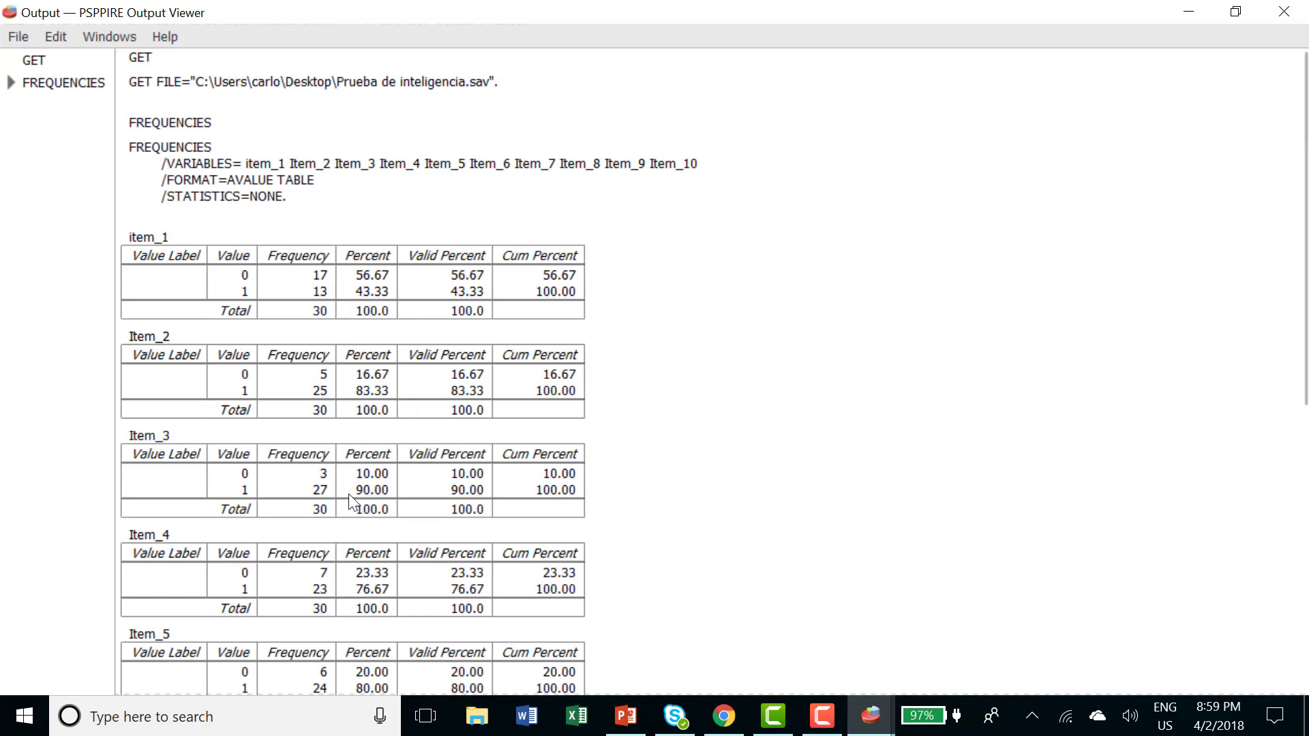
pyautogui.scroll(-1, 361, 498)
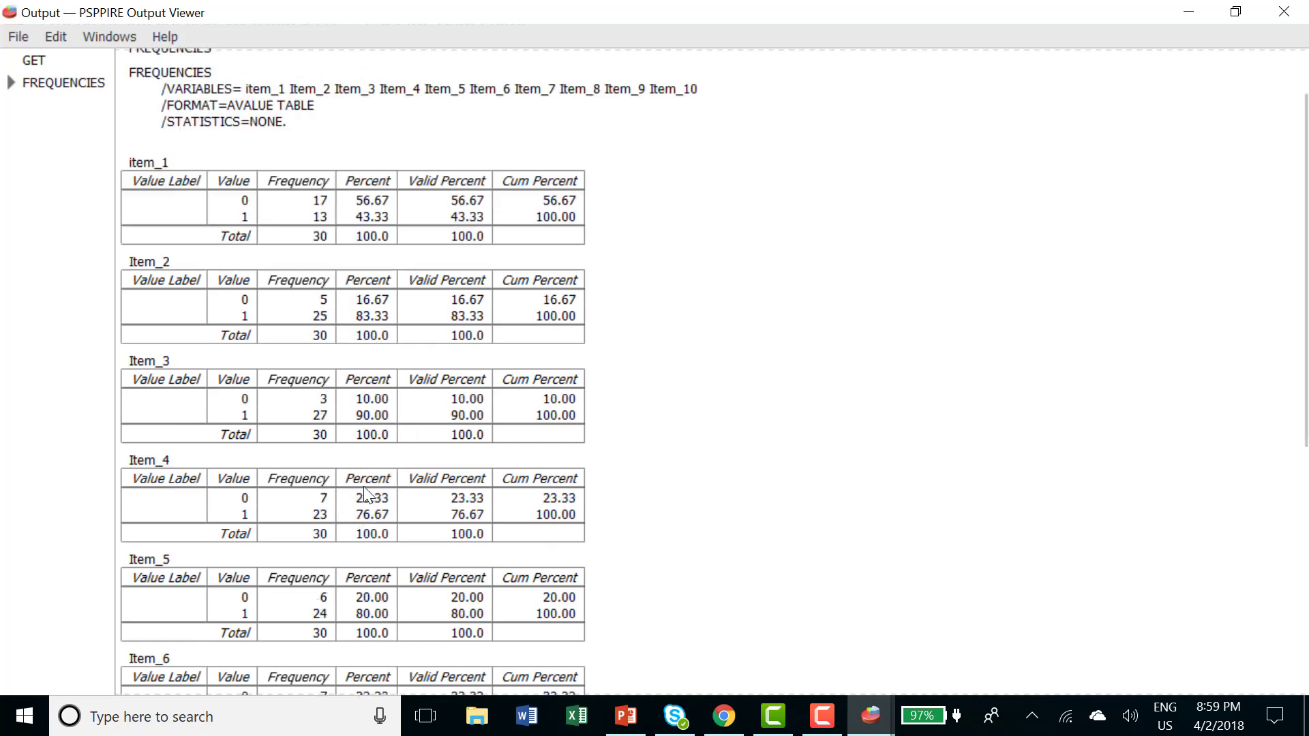
pyautogui.scroll(-1, 364, 491)
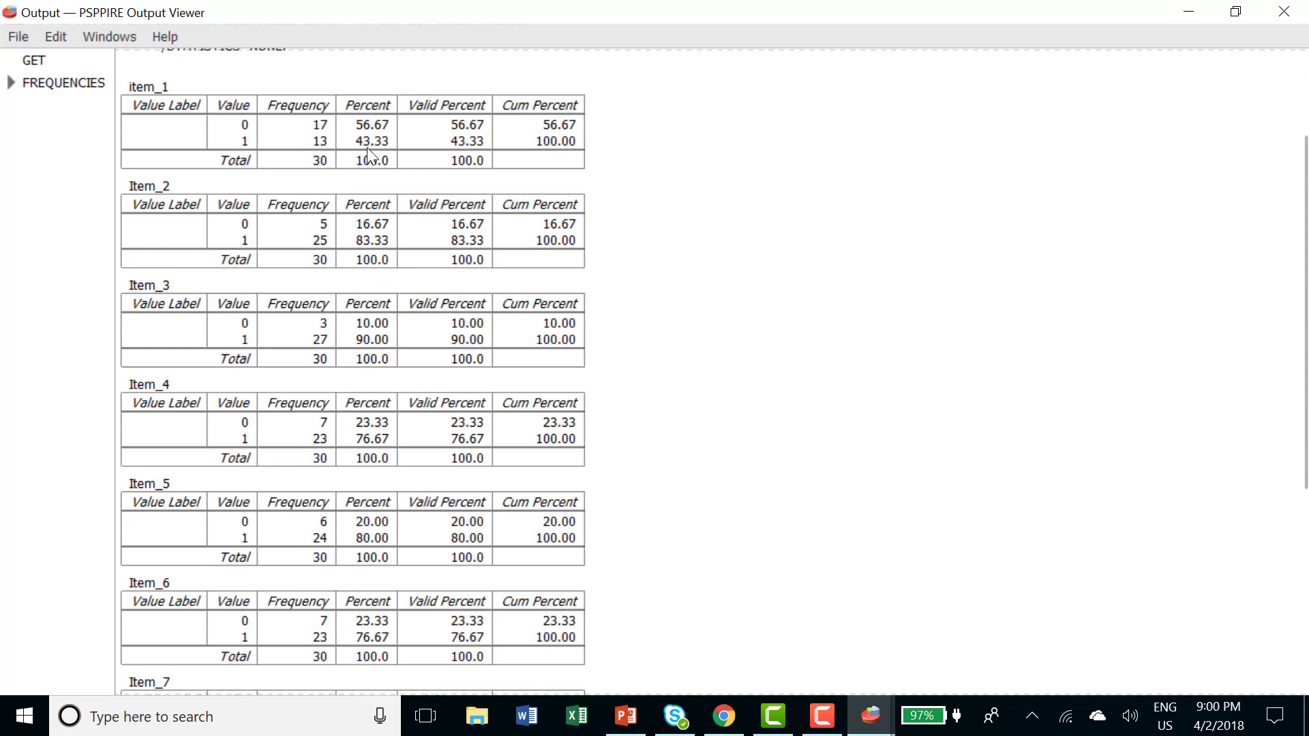
pyautogui.scroll(1, 368, 156)
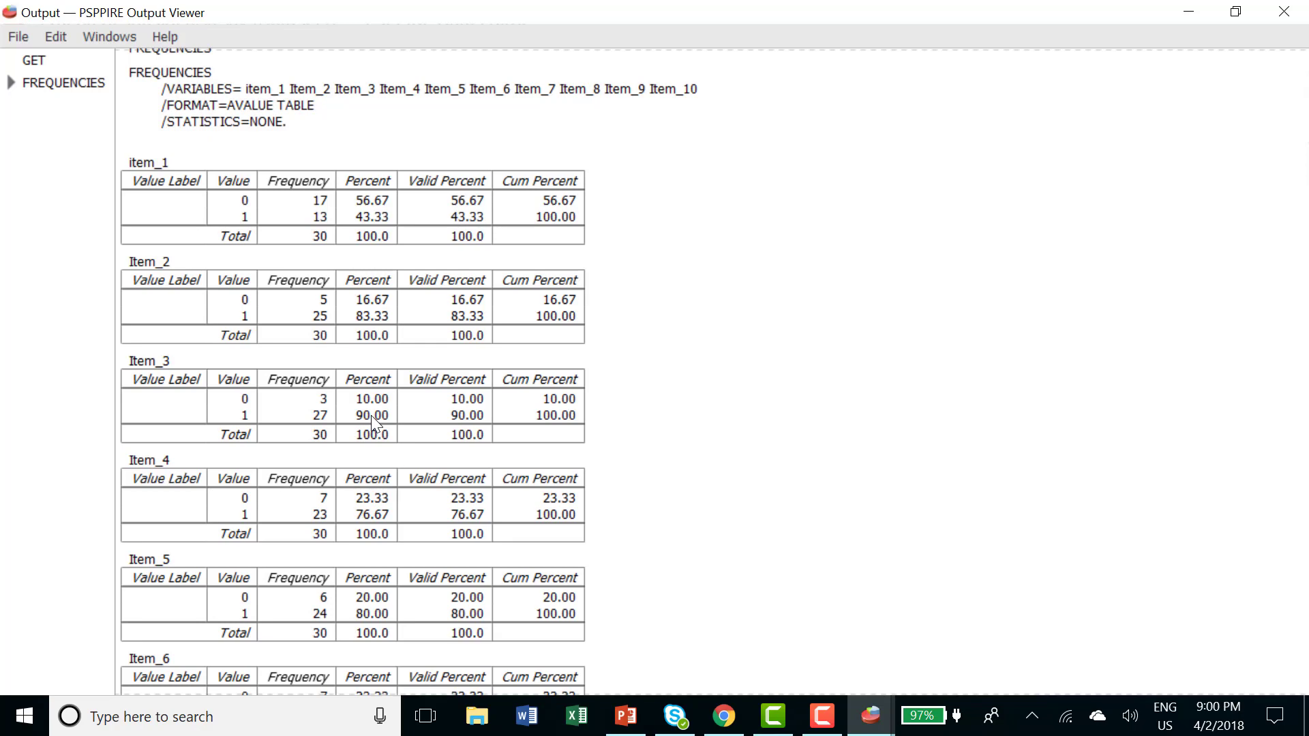
pyautogui.scroll(2, 376, 429)
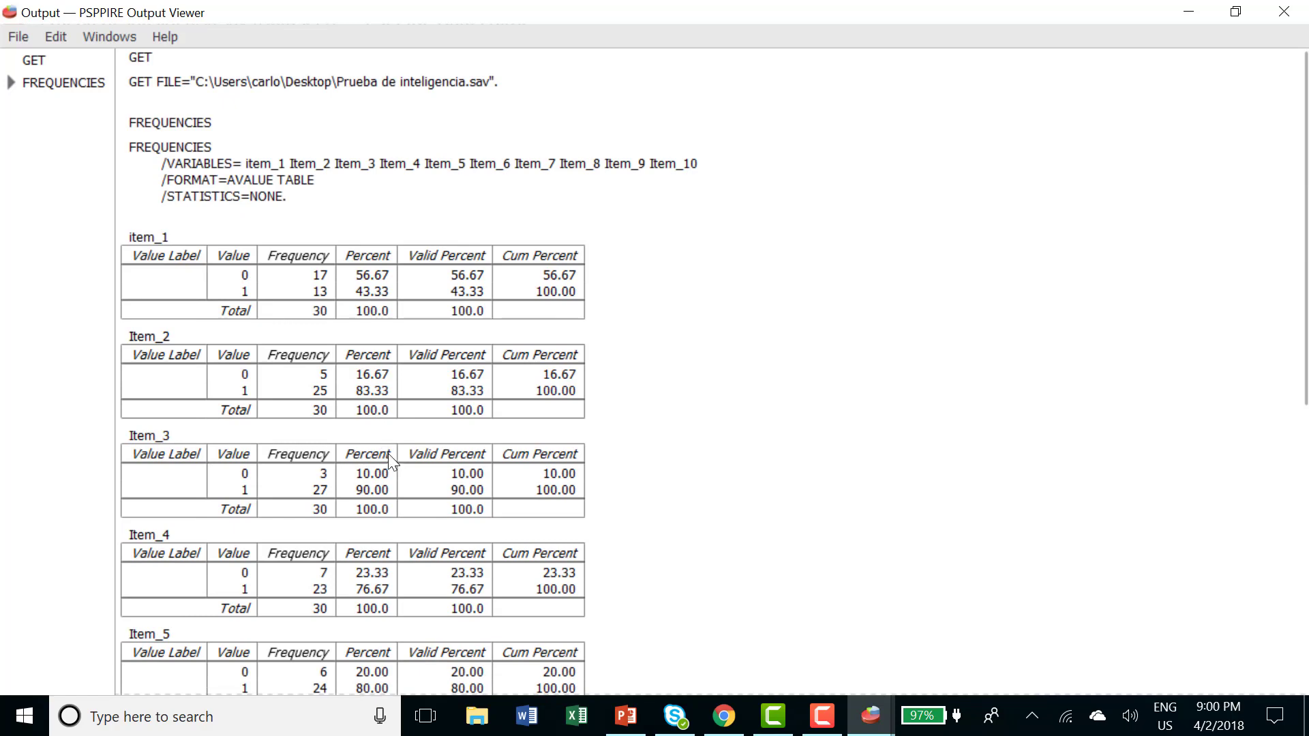
pyautogui.scroll(-5, 389, 455)
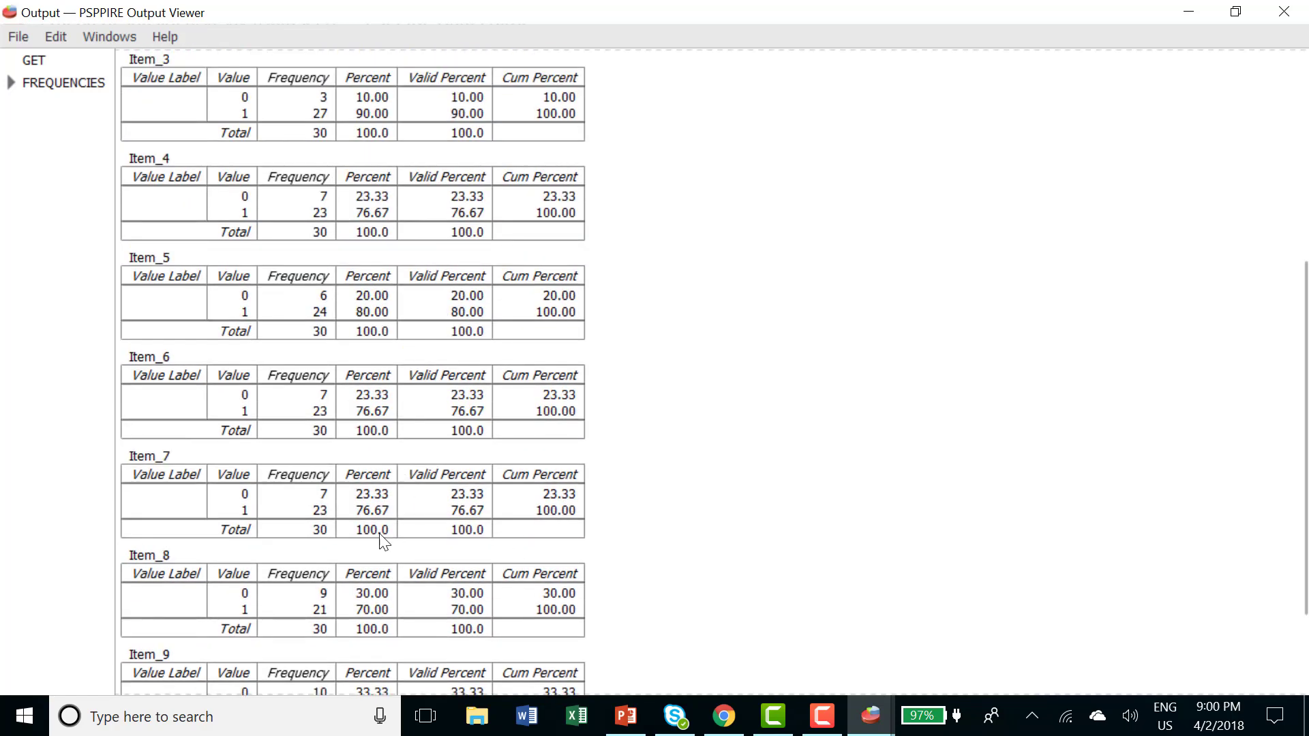
pyautogui.scroll(-2, 418, 508)
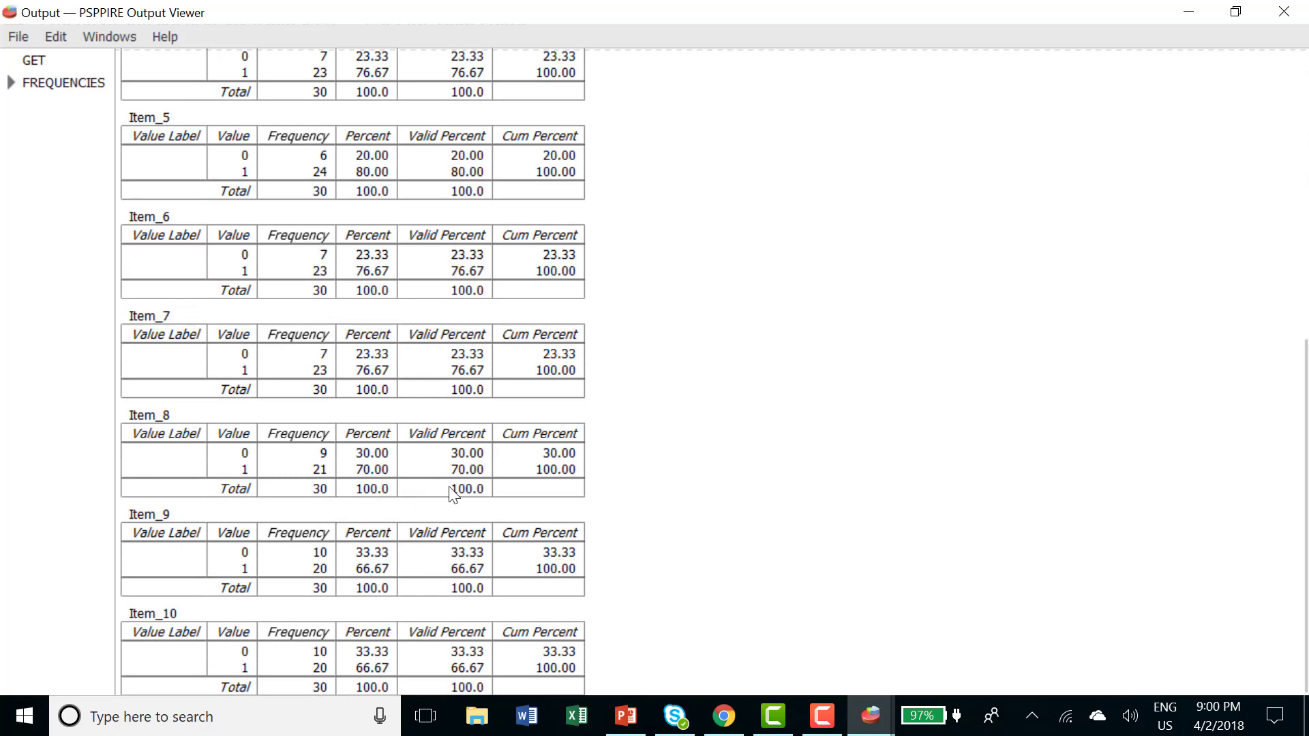
pyautogui.scroll(8, 443, 494)
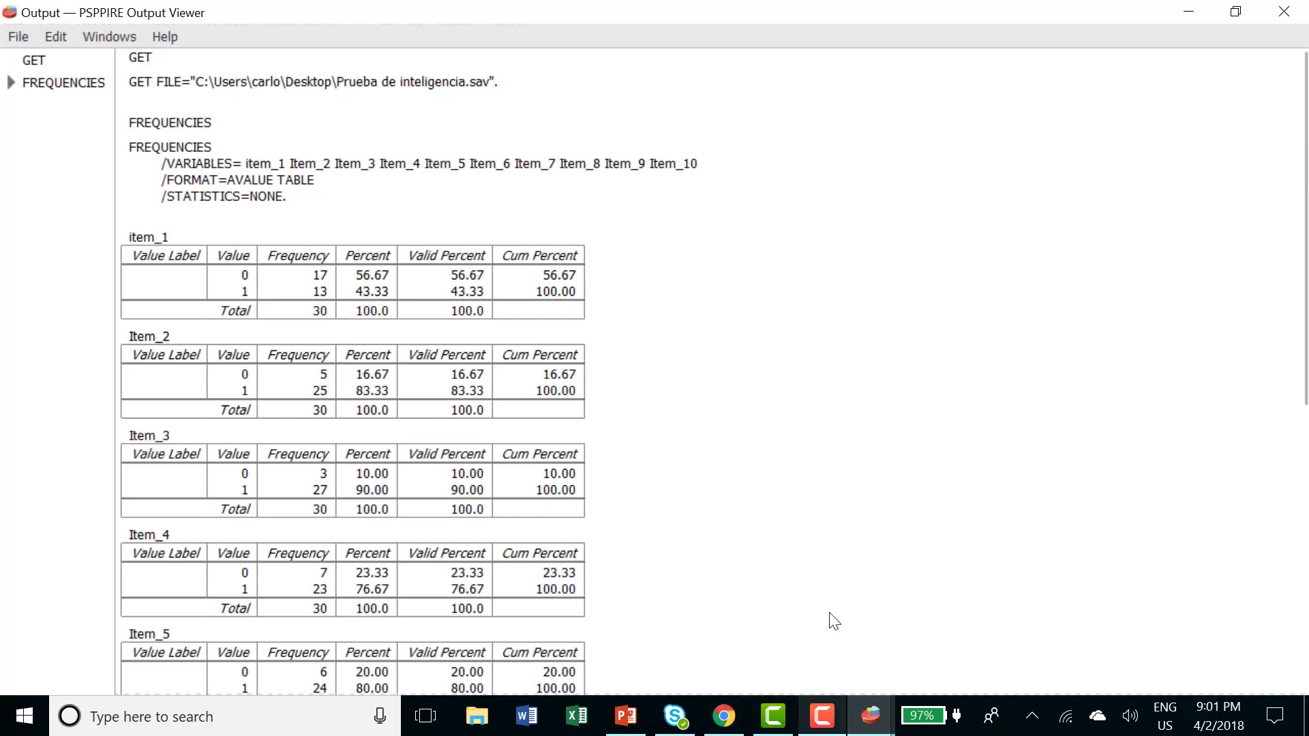
# Return to the Prueba de inteligencia.sav data window and set up a Reliability analysis with all variables from item_1 to Item_10.
pyautogui.moveTo(869, 731)
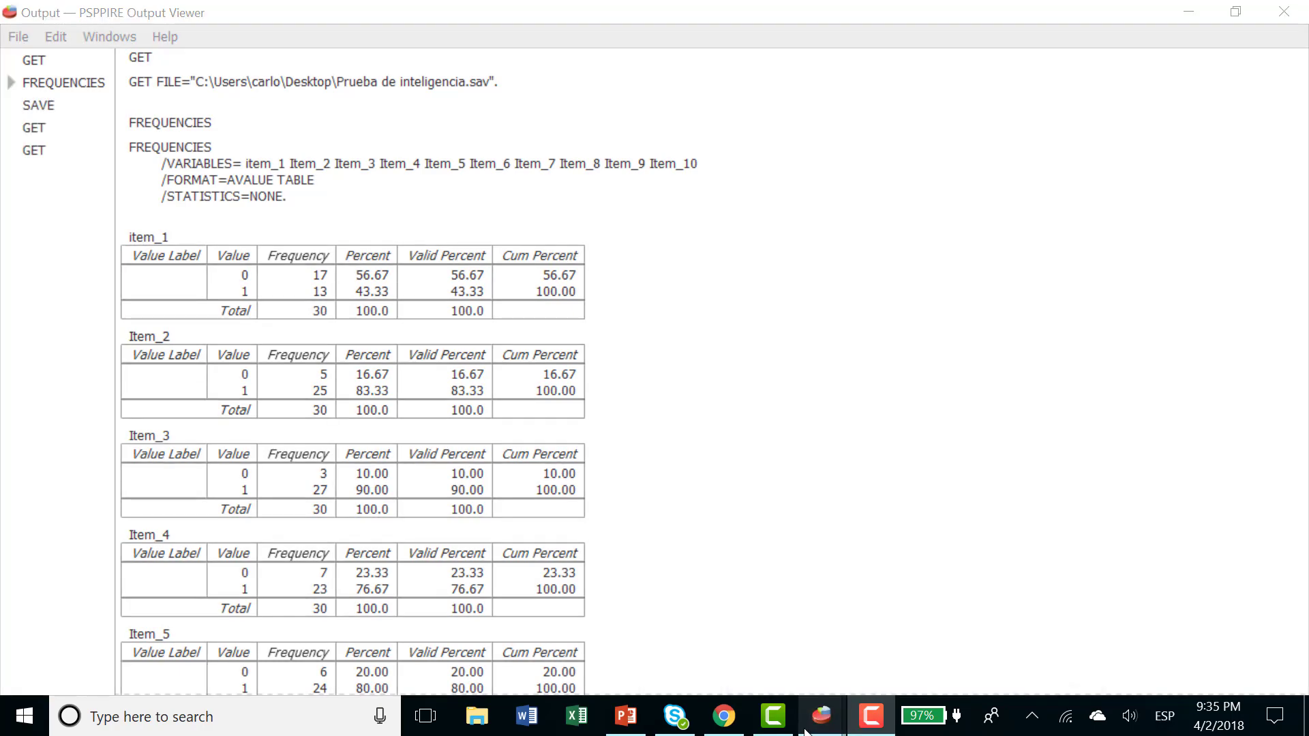
pyautogui.moveTo(806, 732)
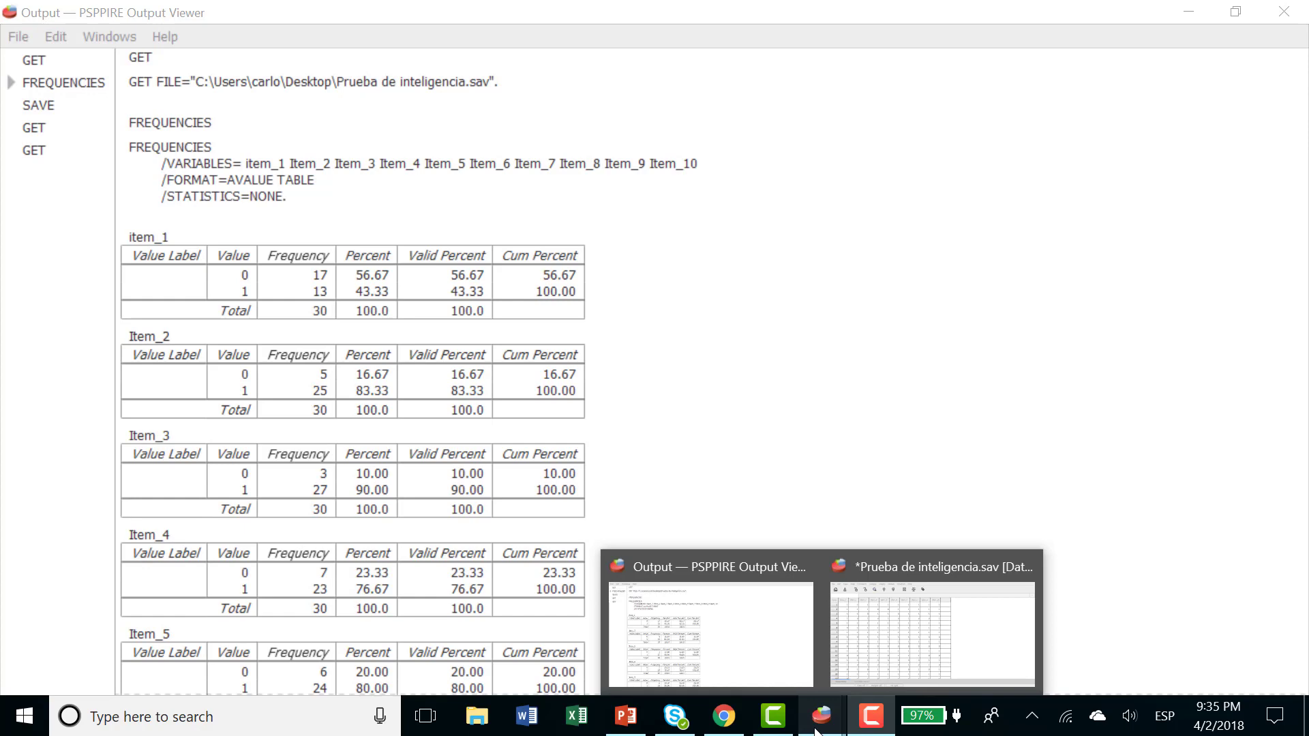
pyautogui.moveTo(910, 624)
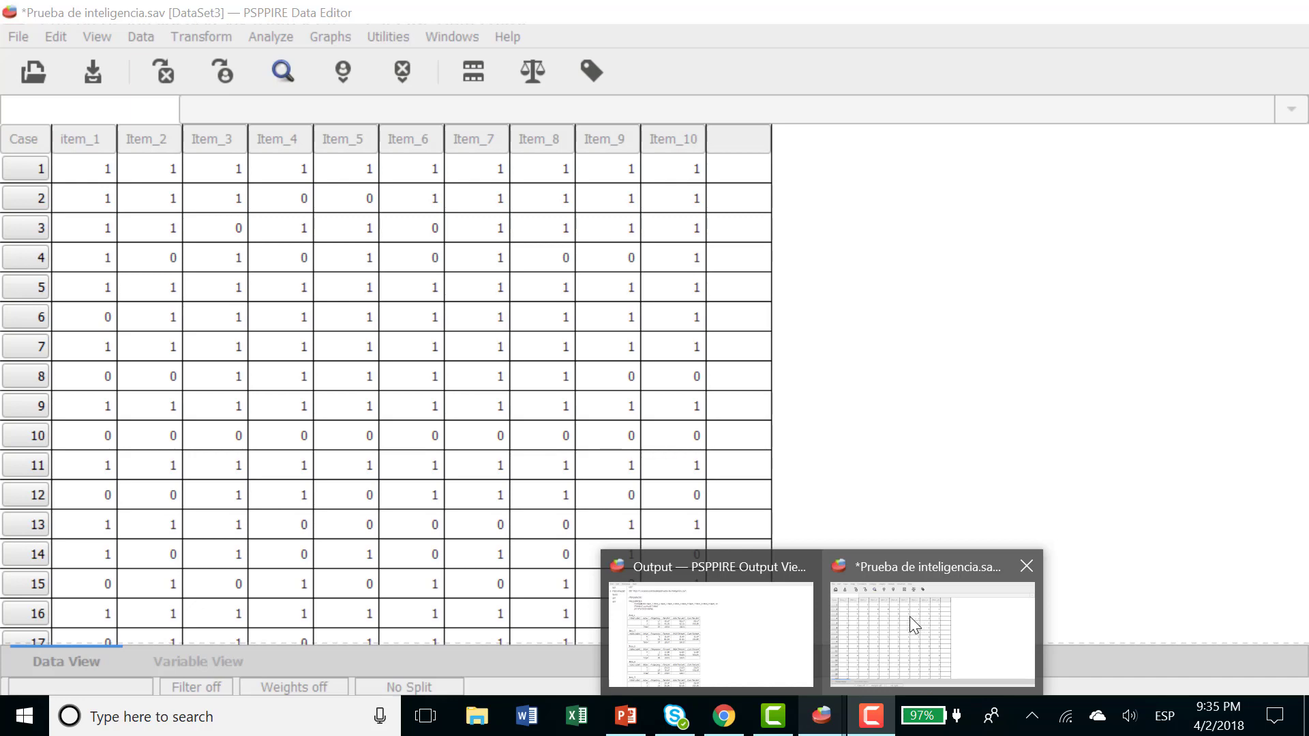
pyautogui.click(909, 617)
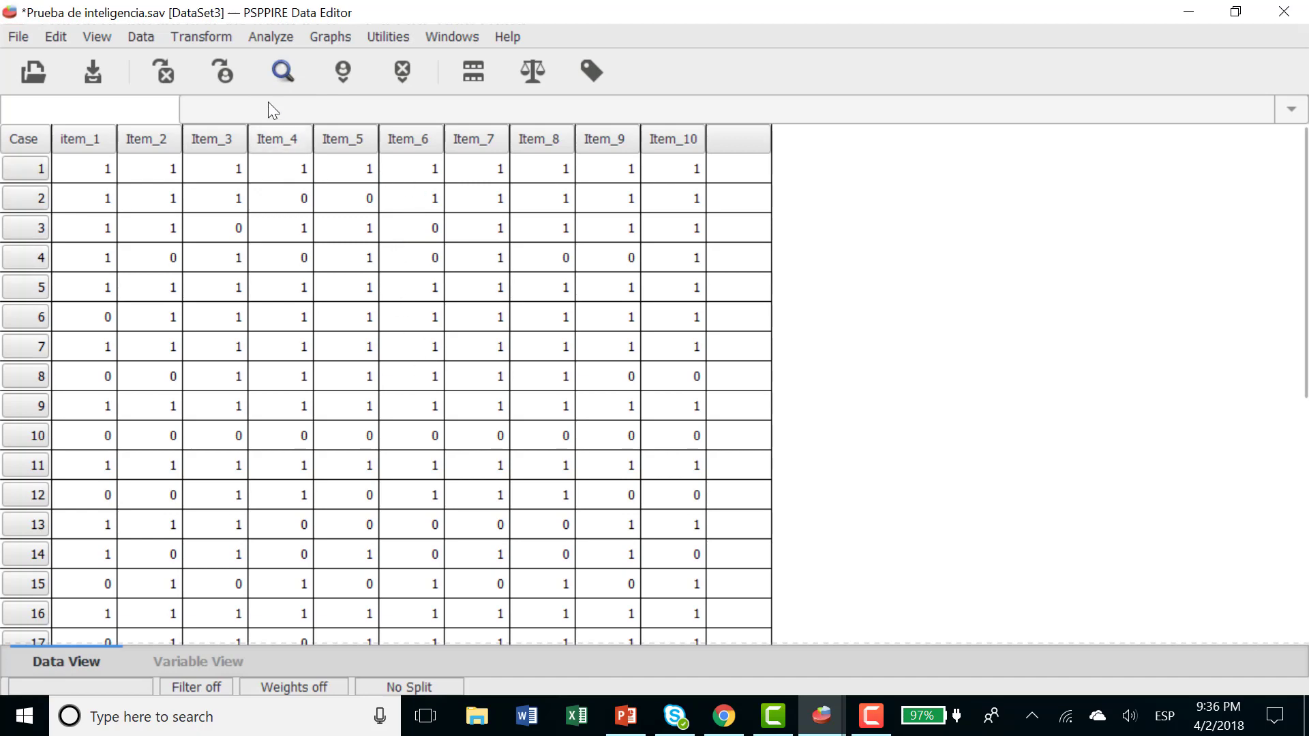
pyautogui.click(266, 40)
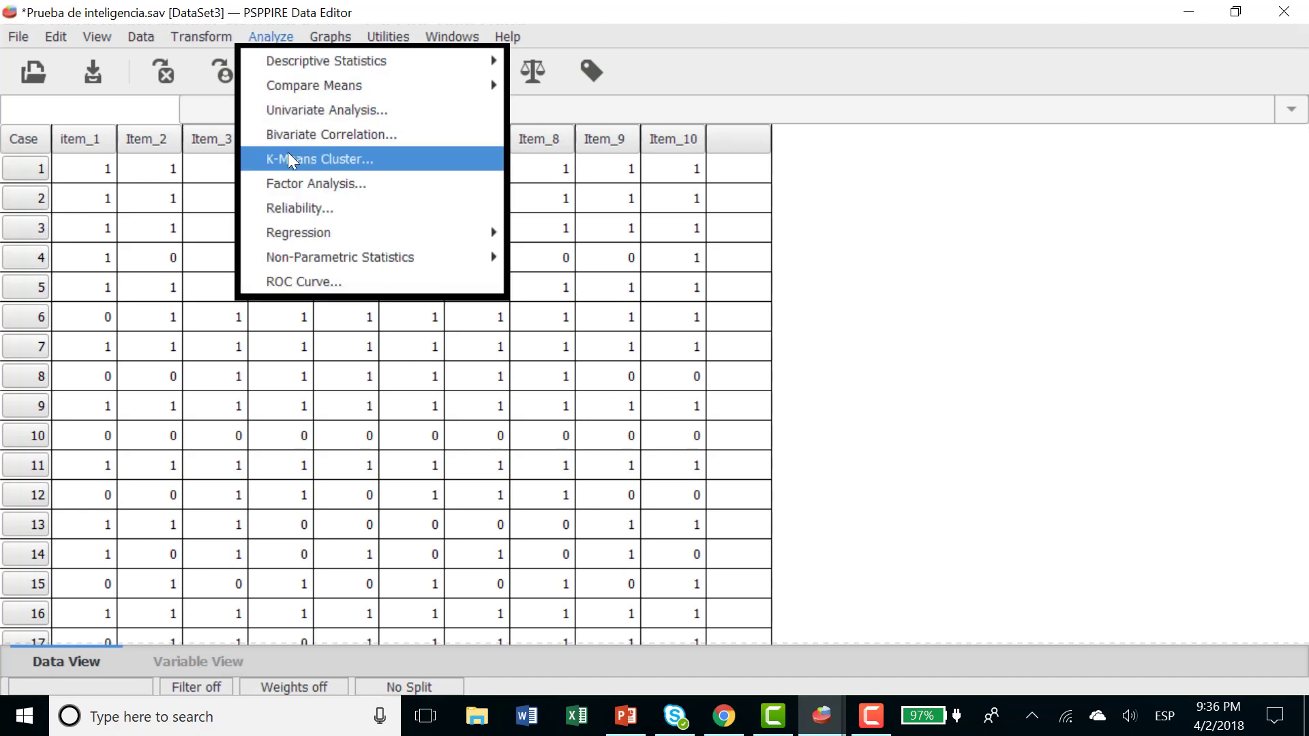
pyautogui.click(292, 210)
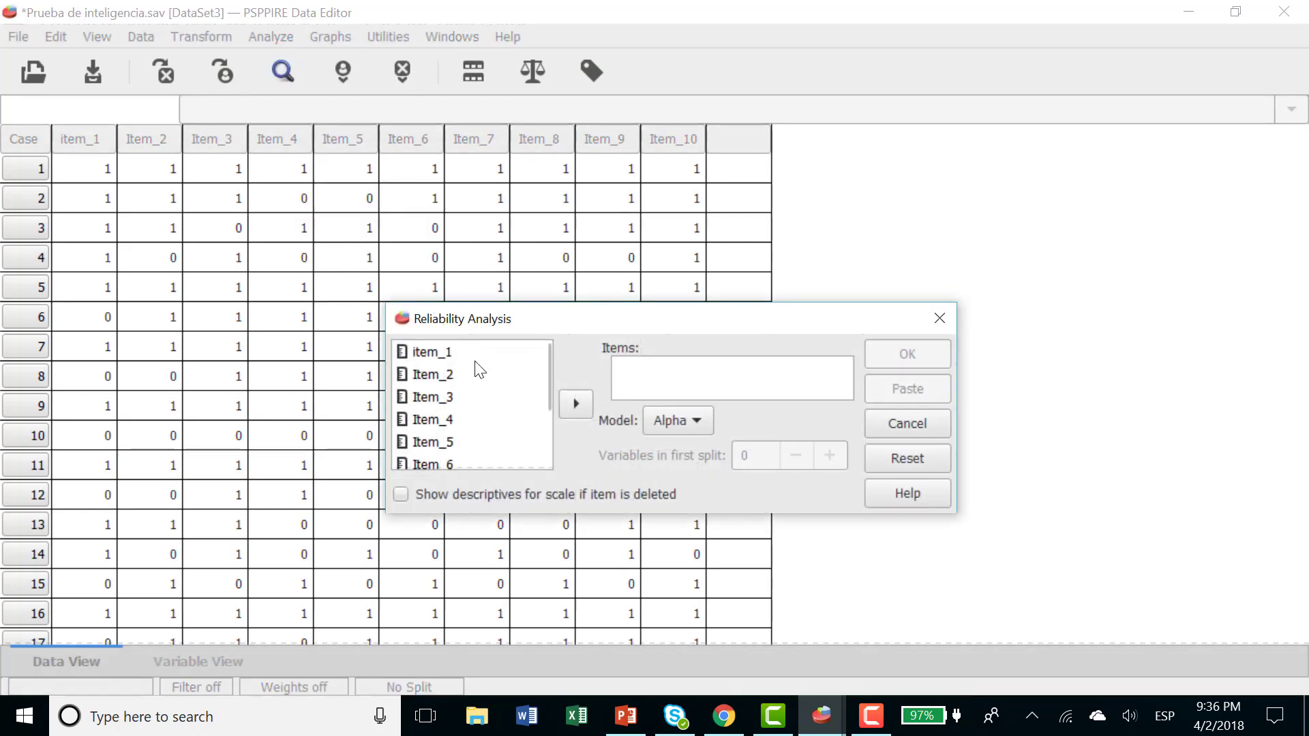
pyautogui.click(433, 355)
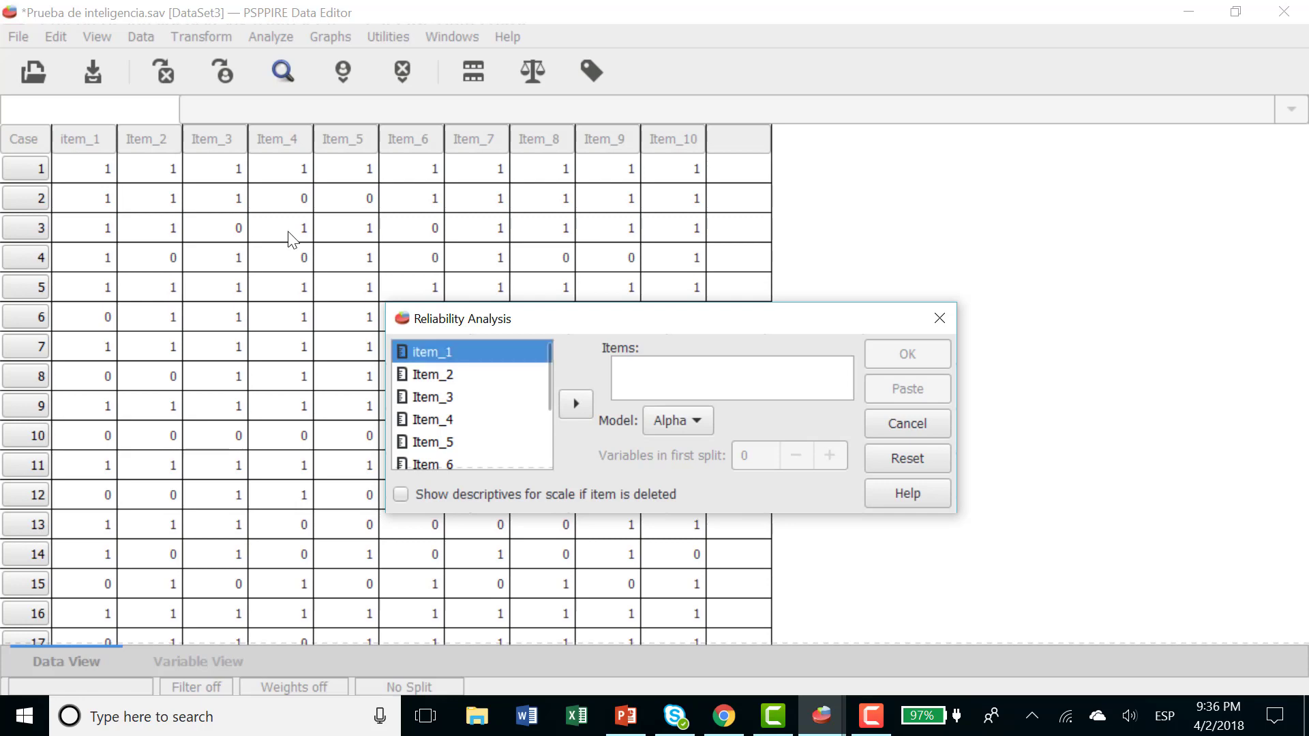
pyautogui.scroll(-2, 444, 415)
pyautogui.scroll(-1, 447, 415)
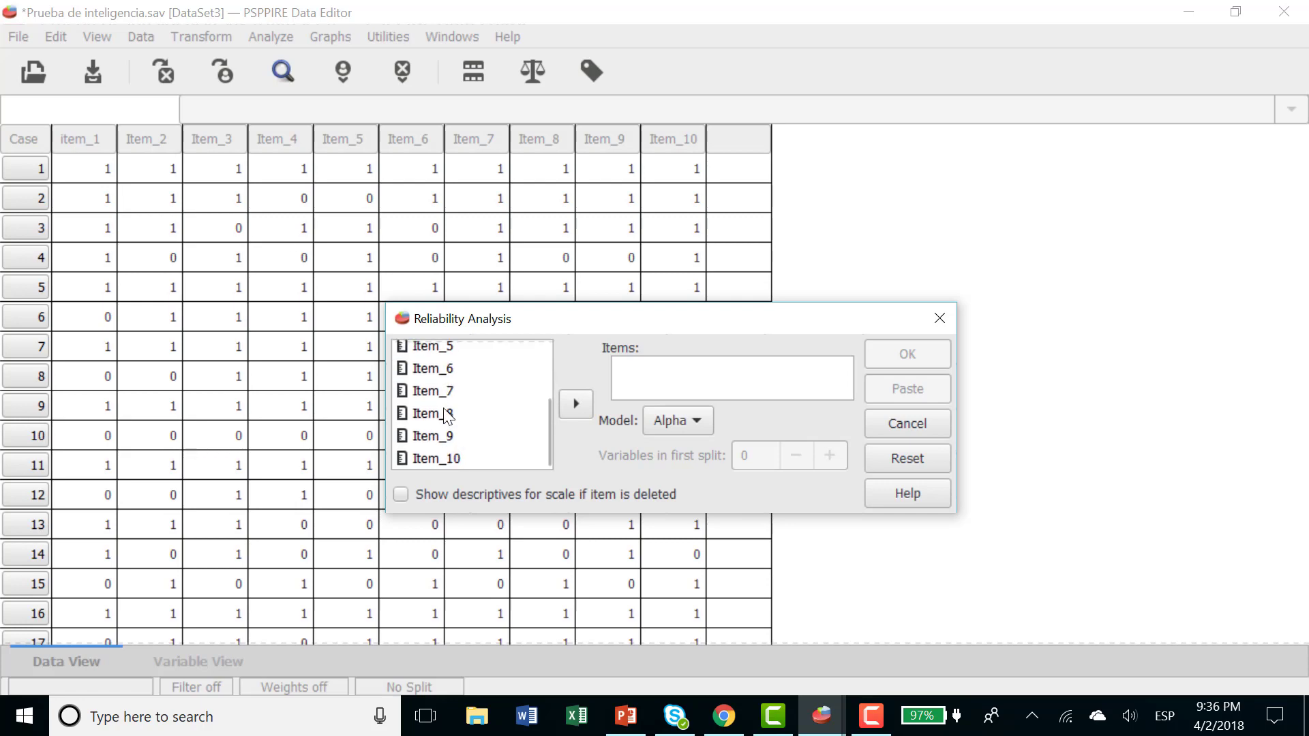
pyautogui.keyDown('shift'); pyautogui.click(441, 458); pyautogui.keyUp('shift')
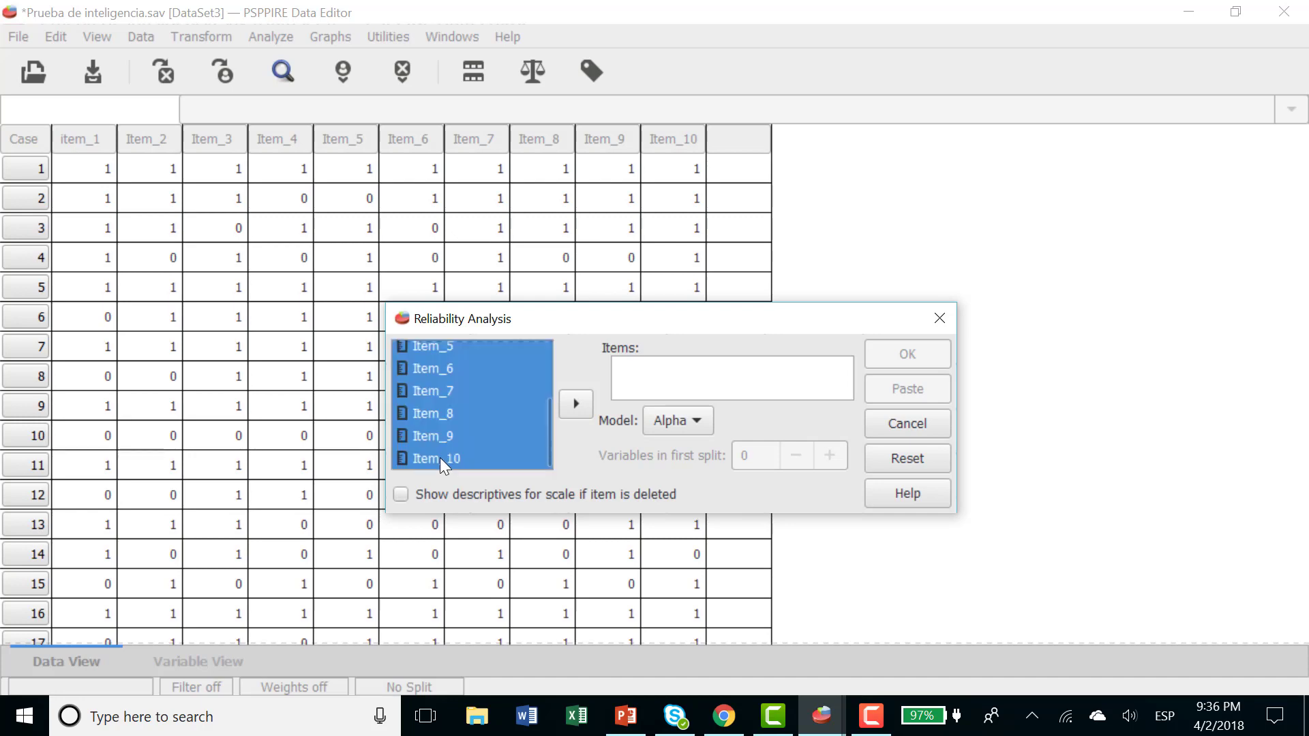
pyautogui.click(574, 405)
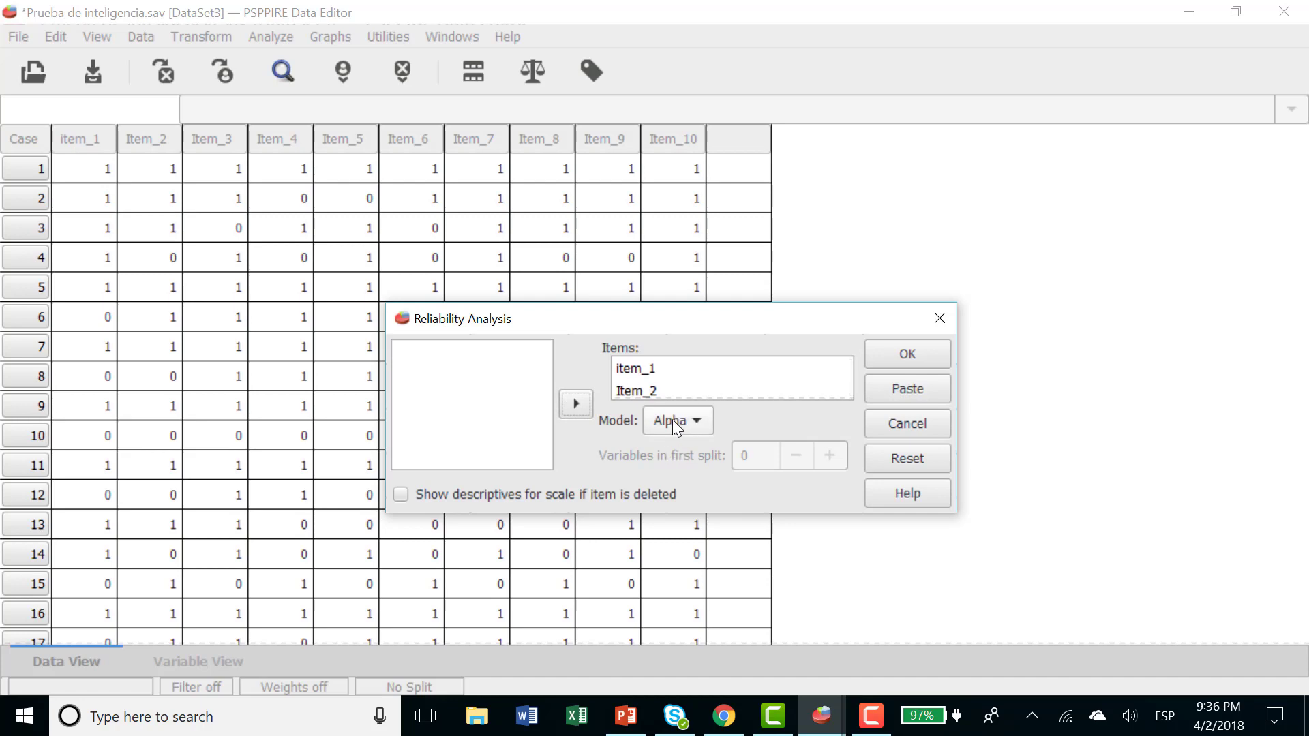
# Include the descriptives for scale if item is deleted and run the reliability analysis.
pyautogui.click(401, 498)
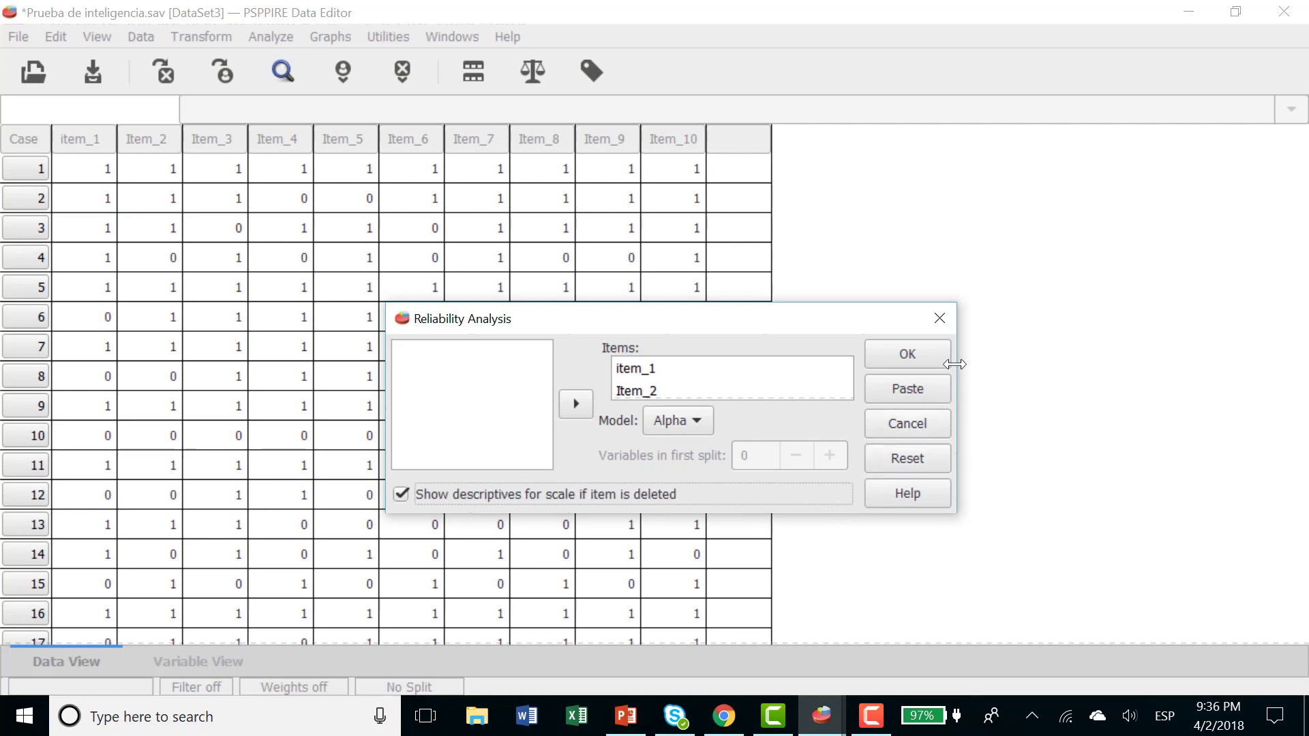
pyautogui.click(903, 359)
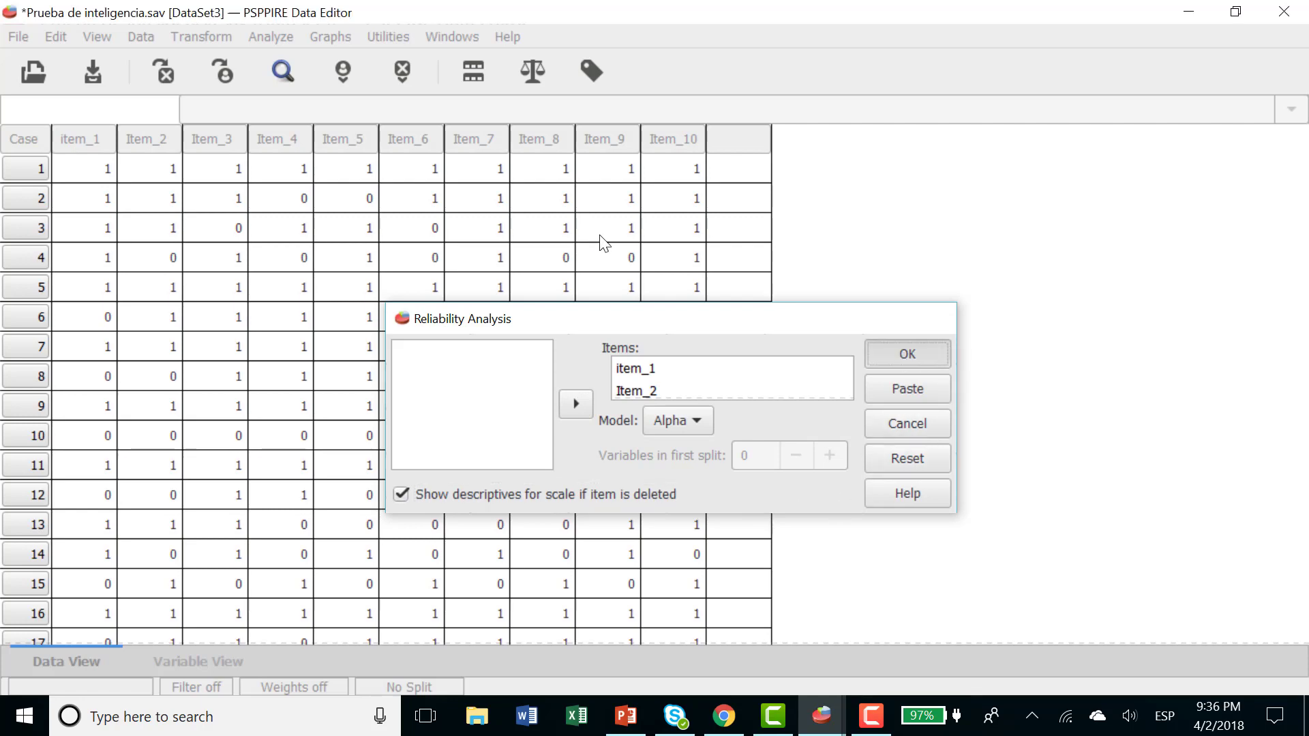